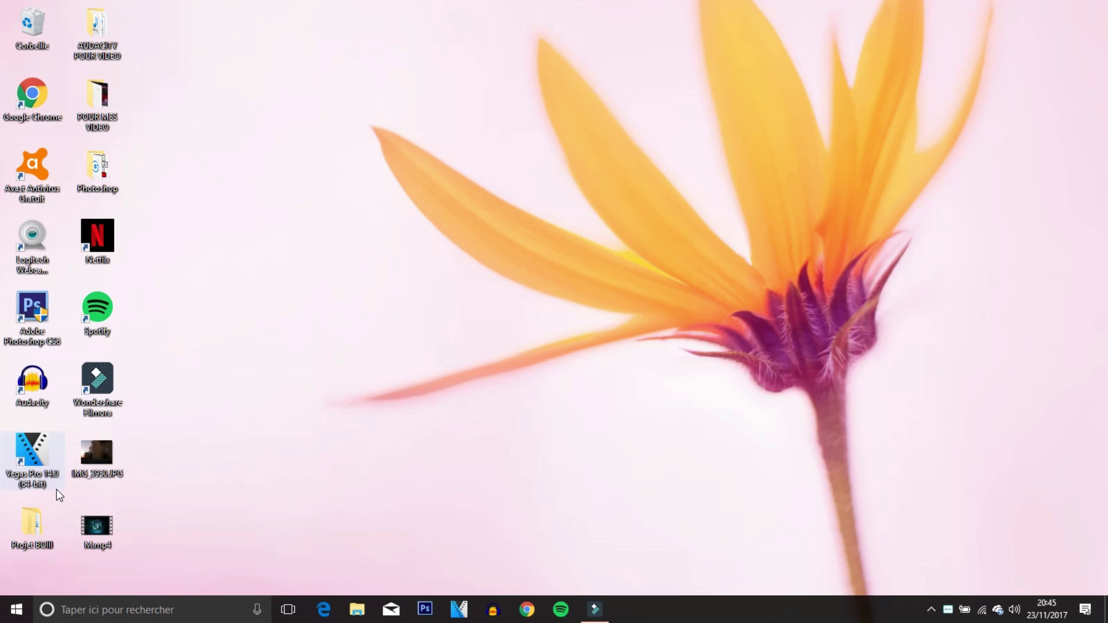
left_click(106, 401)
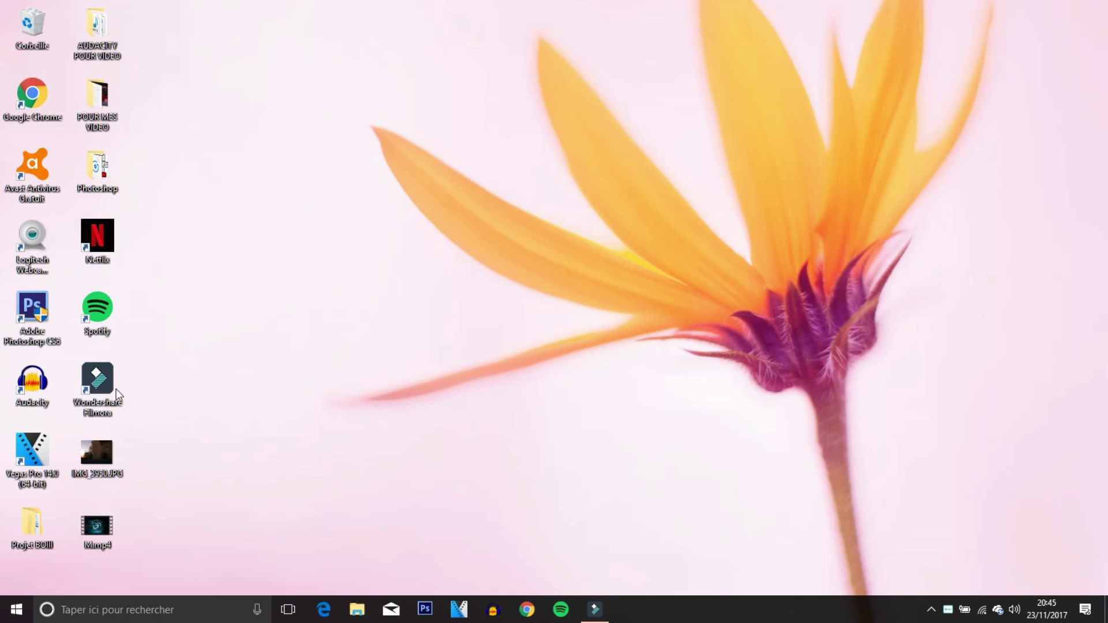
left_click(606, 610)
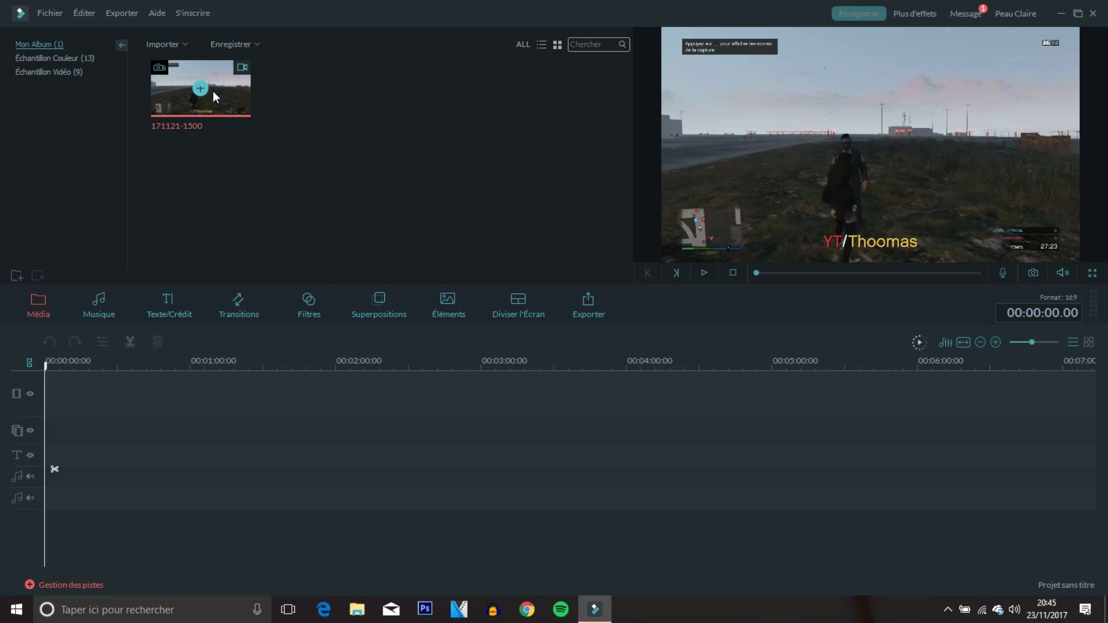
left_click_drag(213, 92, 164, 46)
left_click(163, 46)
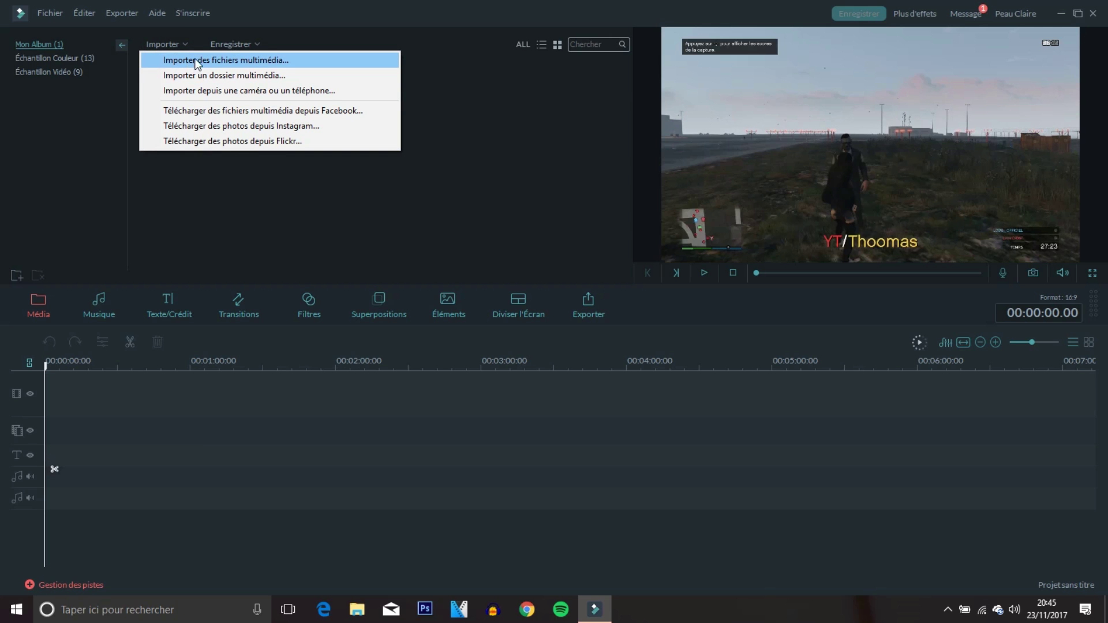
left_click(392, 55)
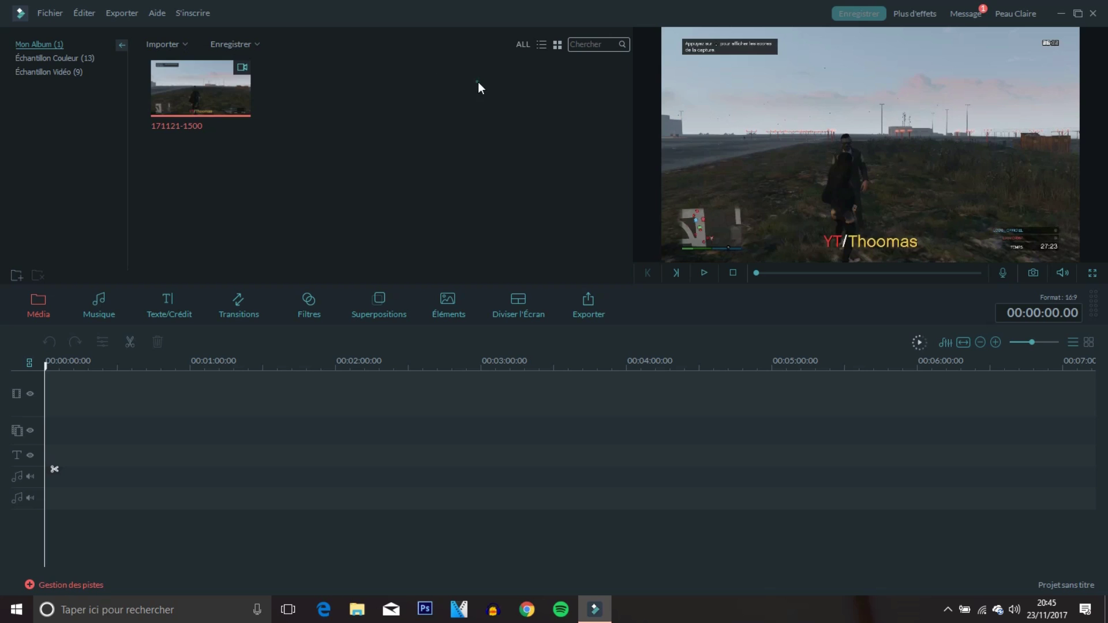
left_click_drag(228, 95, 72, 382)
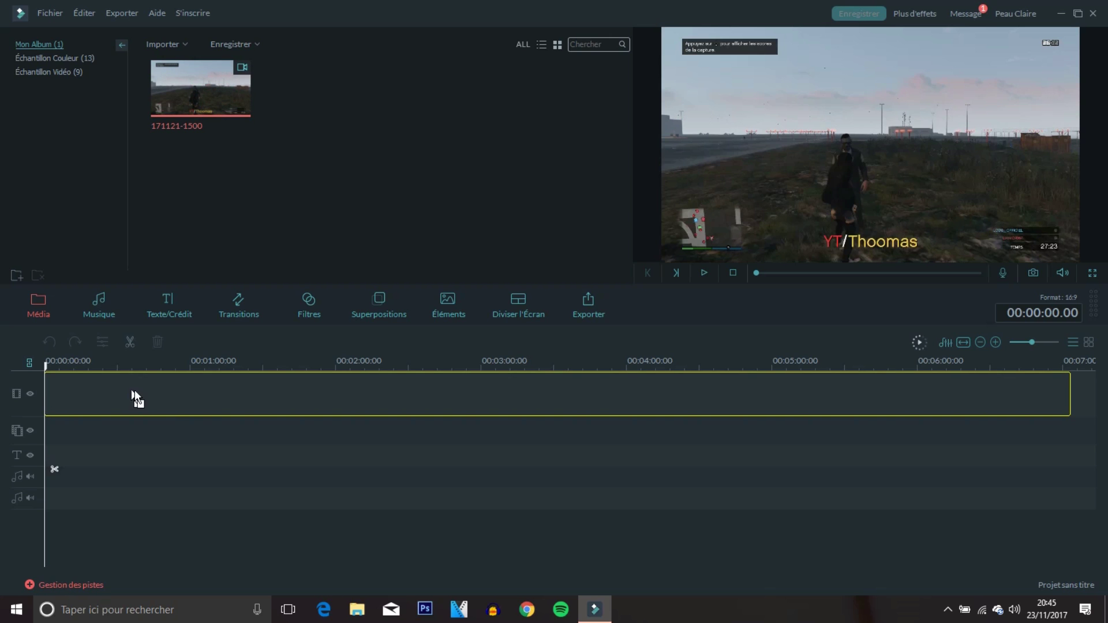
left_click_drag(196, 456, 56, 408)
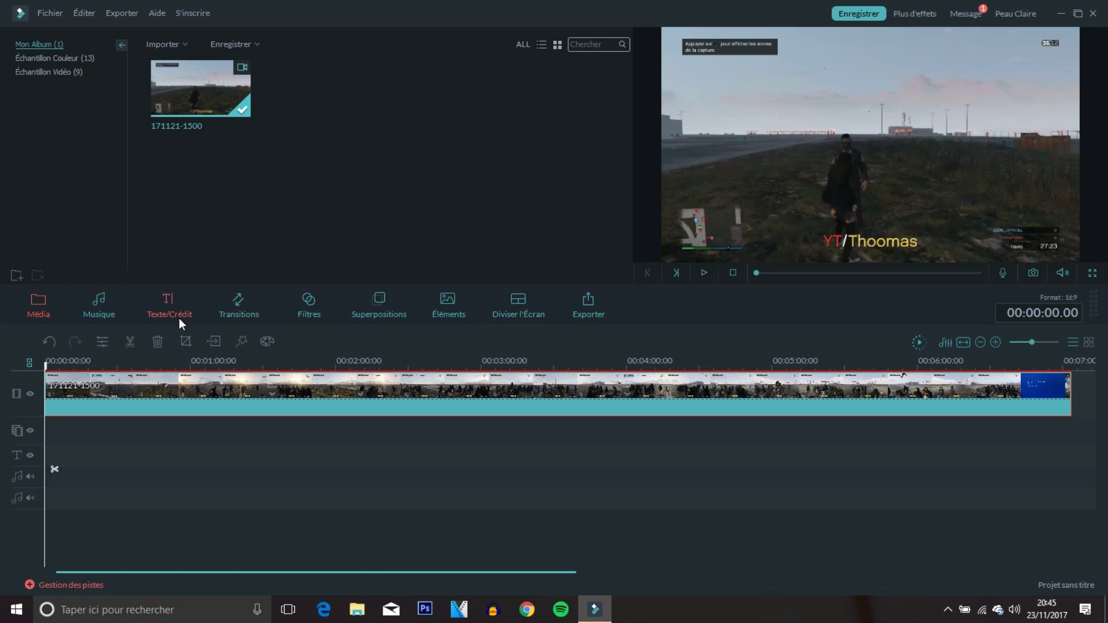
Look through the music library's categories, including Effet Sonore, and the Ouverture title templates.
left_click(99, 313)
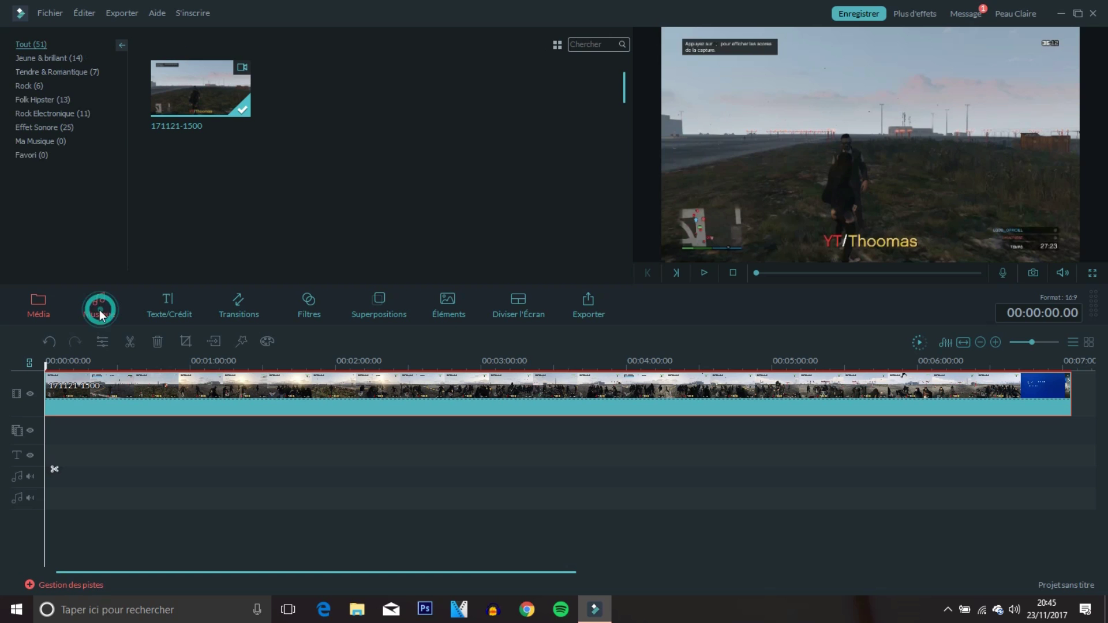
left_click(53, 69)
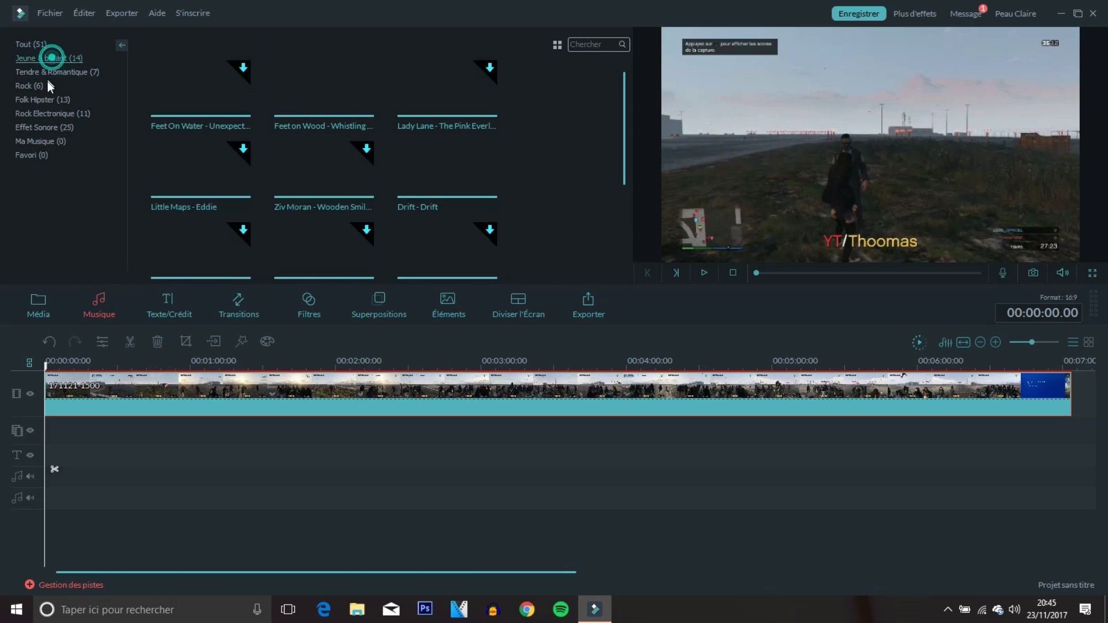
left_click(55, 127)
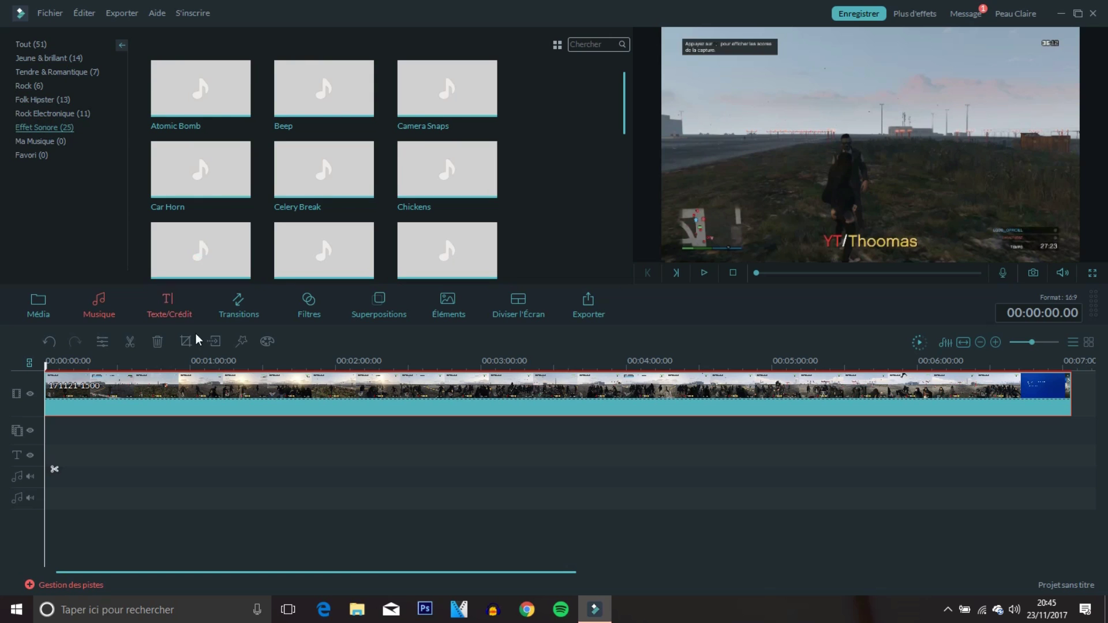
left_click(171, 307)
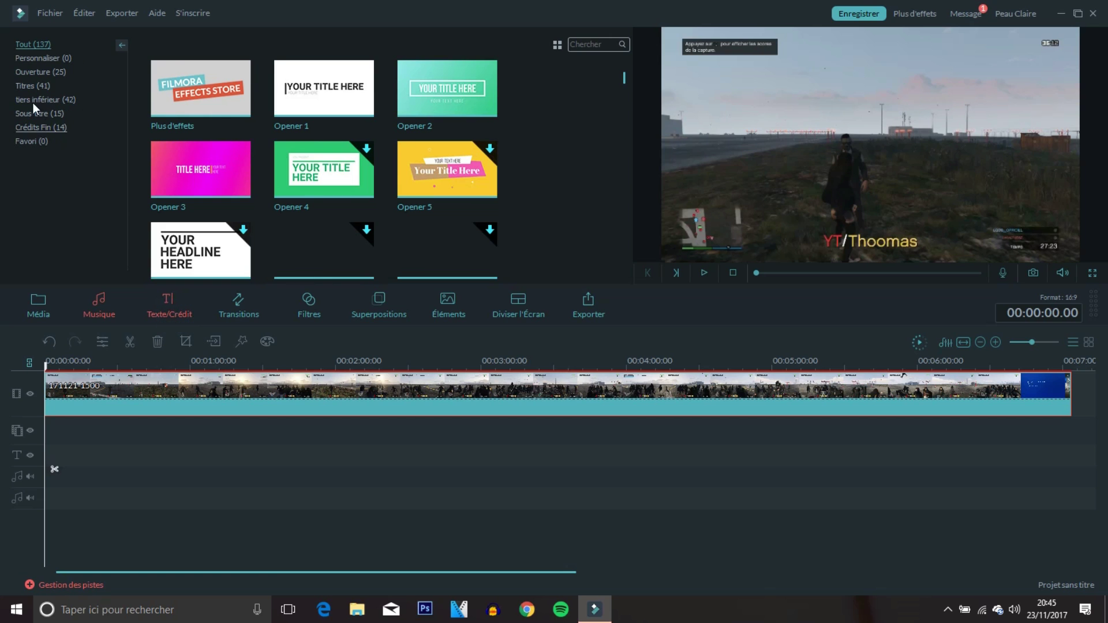
left_click(47, 67)
scroll(267, 188, "down", 5)
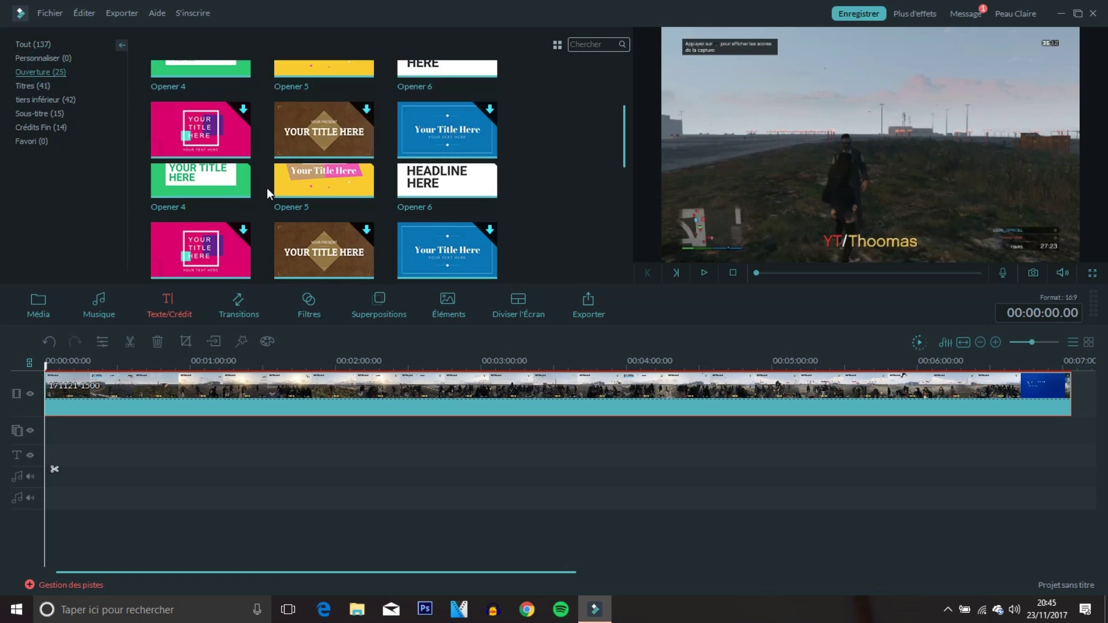
scroll(267, 188, "down", 5)
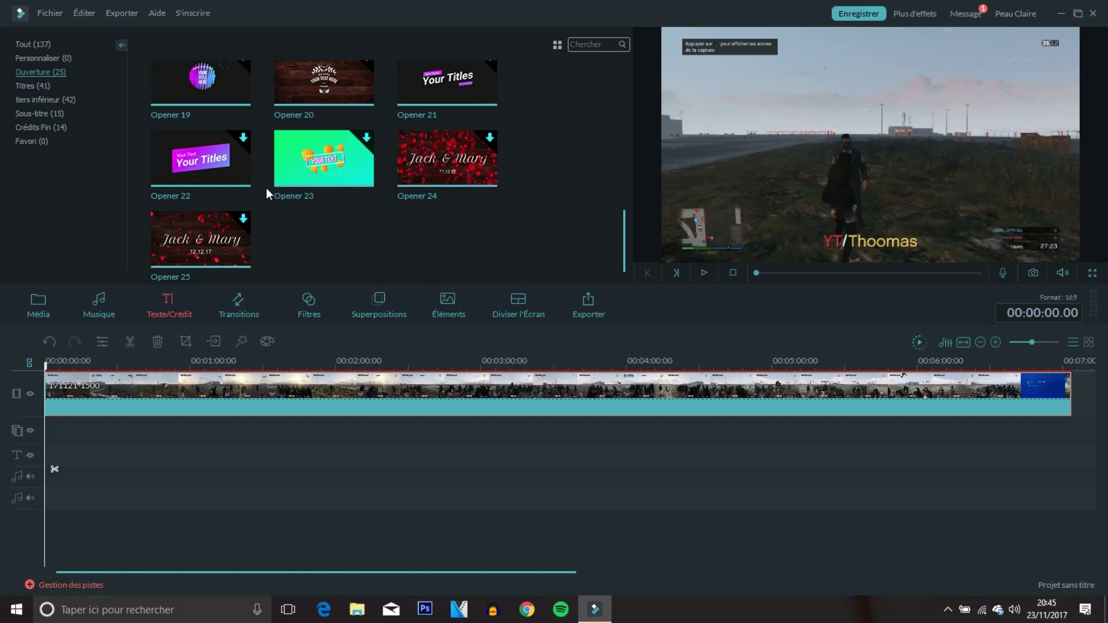
scroll(265, 188, "up", 5)
scroll(204, 144, "up", 4)
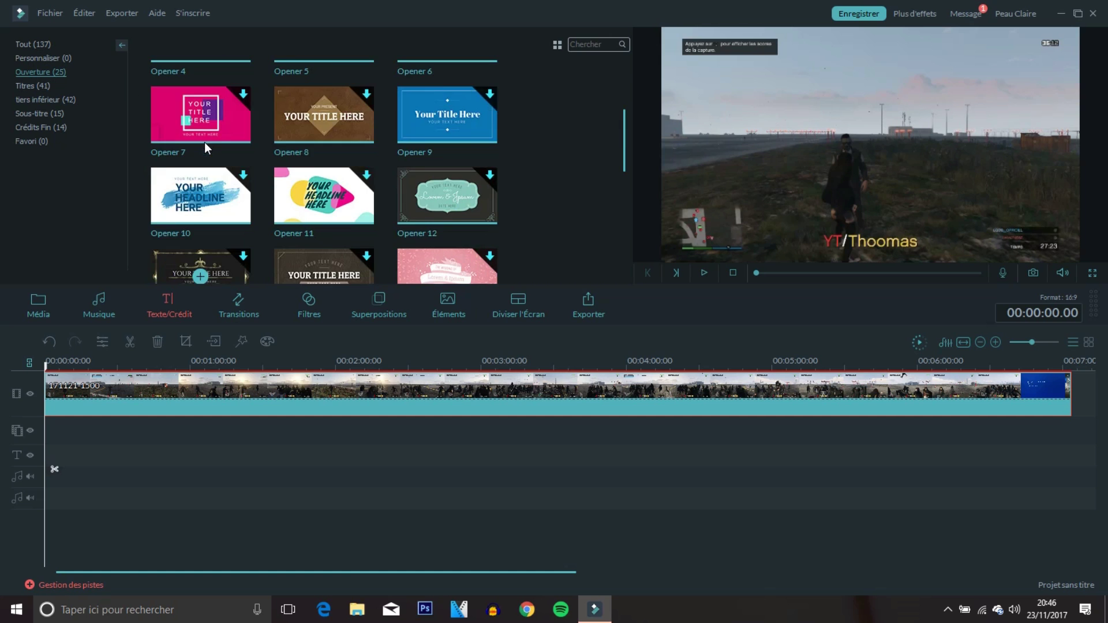
scroll(203, 141, "up", 1)
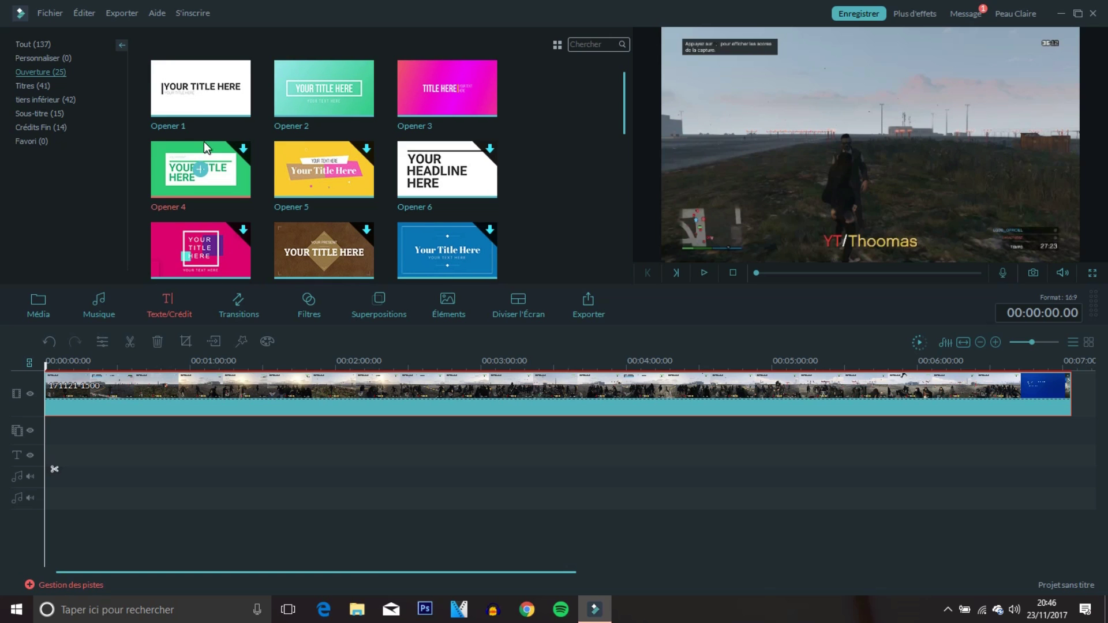
Add the Title 2 template from the full title collection to the start of the text track.
left_click(29, 47)
scroll(324, 178, "down", 5)
scroll(324, 178, "down", 6)
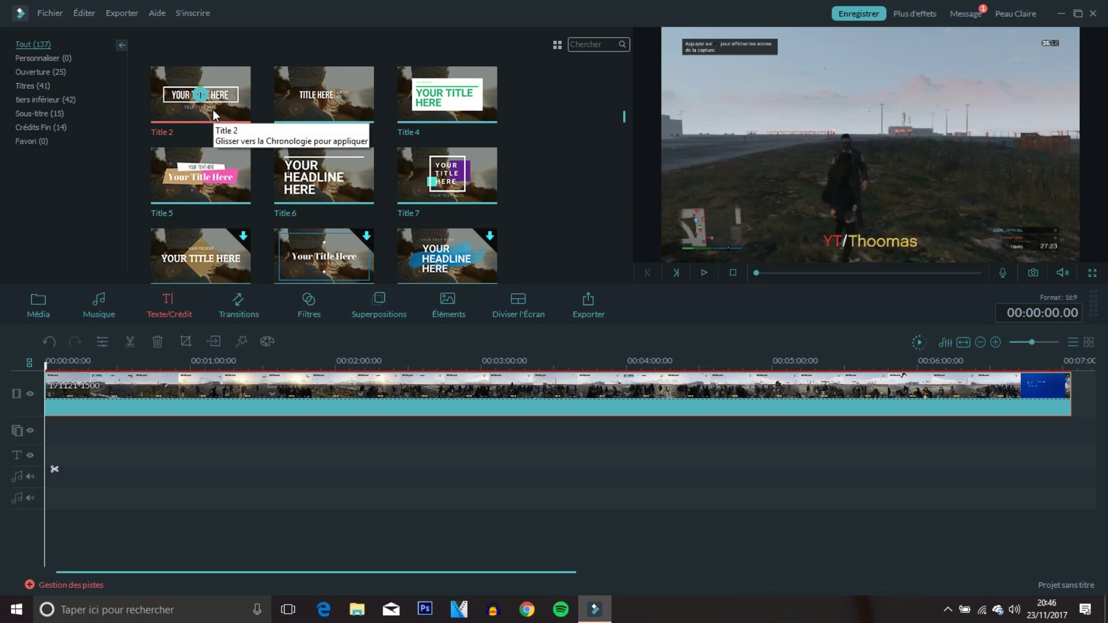
left_click(202, 93)
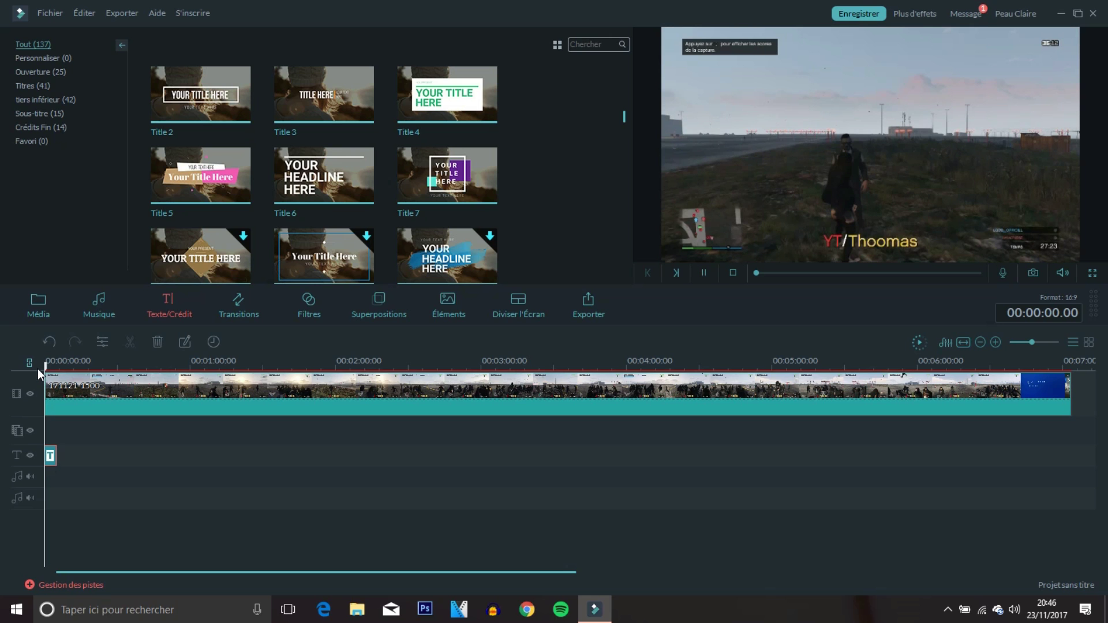
Mute the system sound and play the first two seconds of the timeline to preview the title.
key("XF86AudioLowerVolume")
key("XF86AudioLowerVolume")
key("XF86AudioLowerVolume")
key("XF86AudioLowerVolume")
key("XF86AudioLowerVolume")
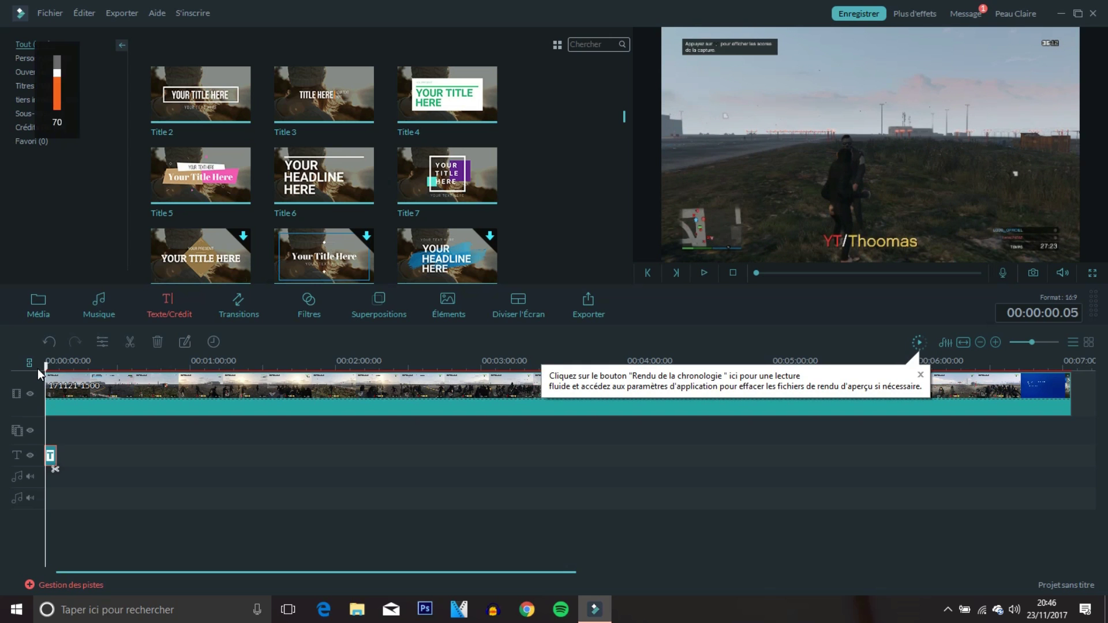
key("XF86AudioMute")
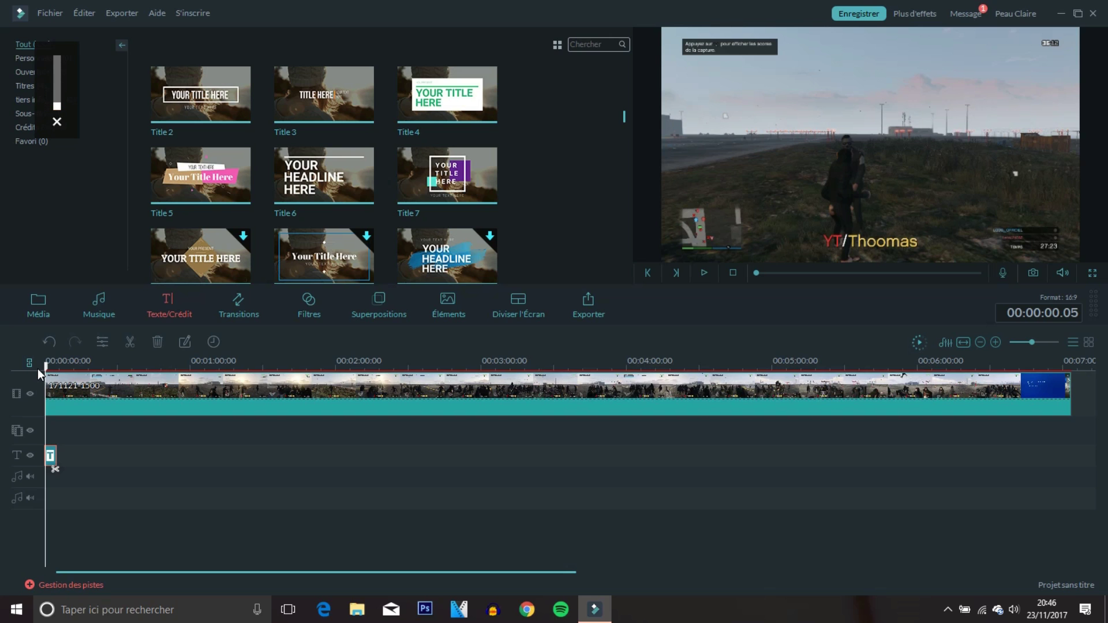
key("space")
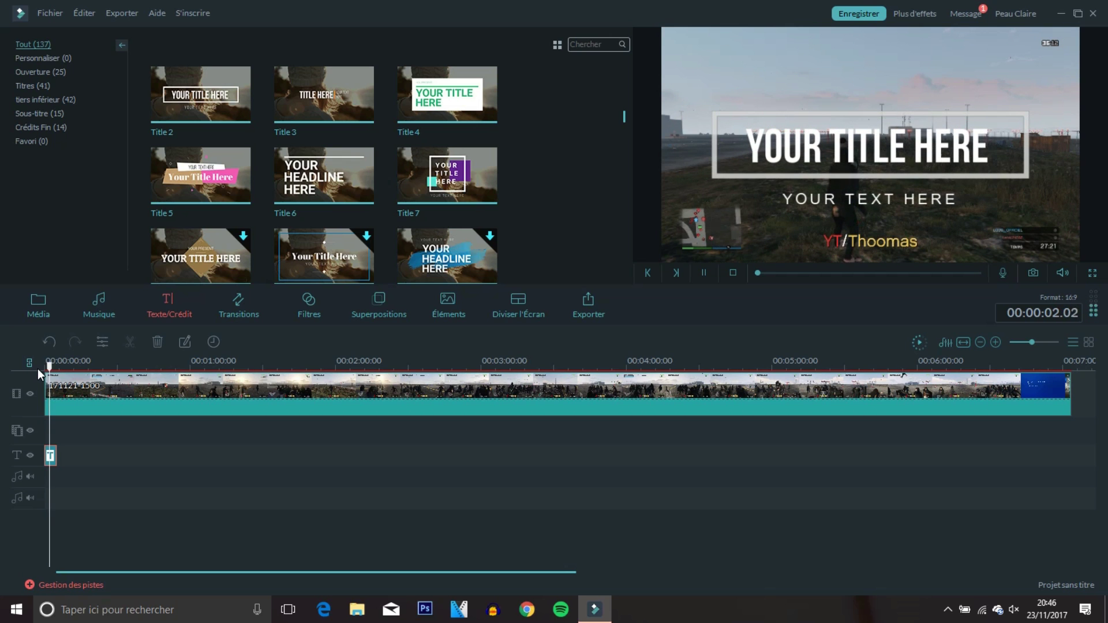
key("space")
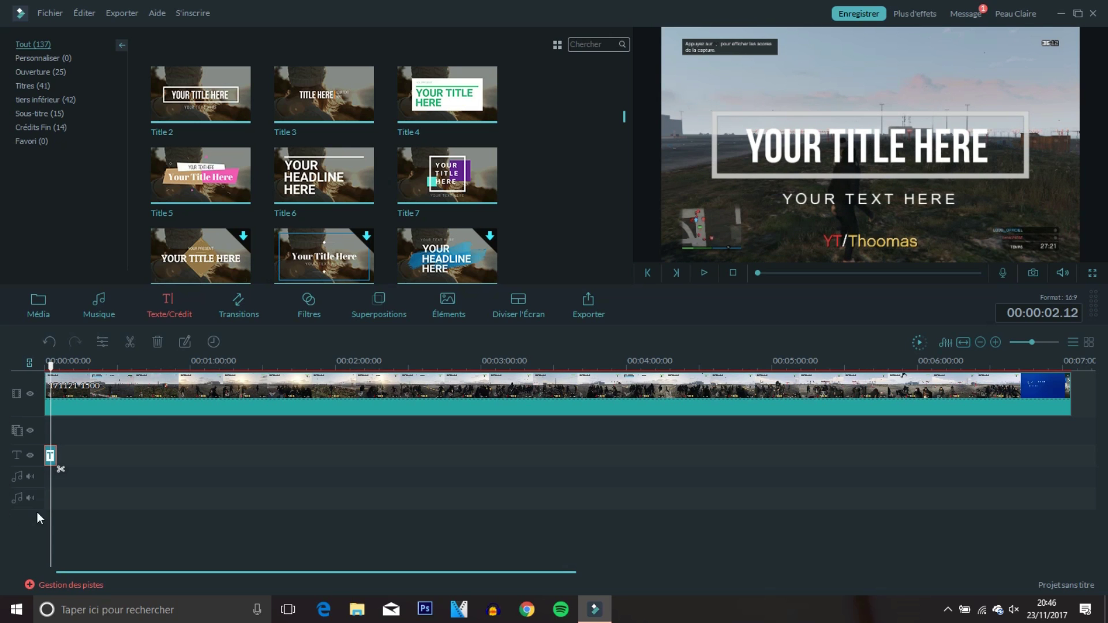
Open the title clip for editing, inspect its heading and subtitle text settings, and close the editor.
left_click(52, 455)
double_click(52, 455)
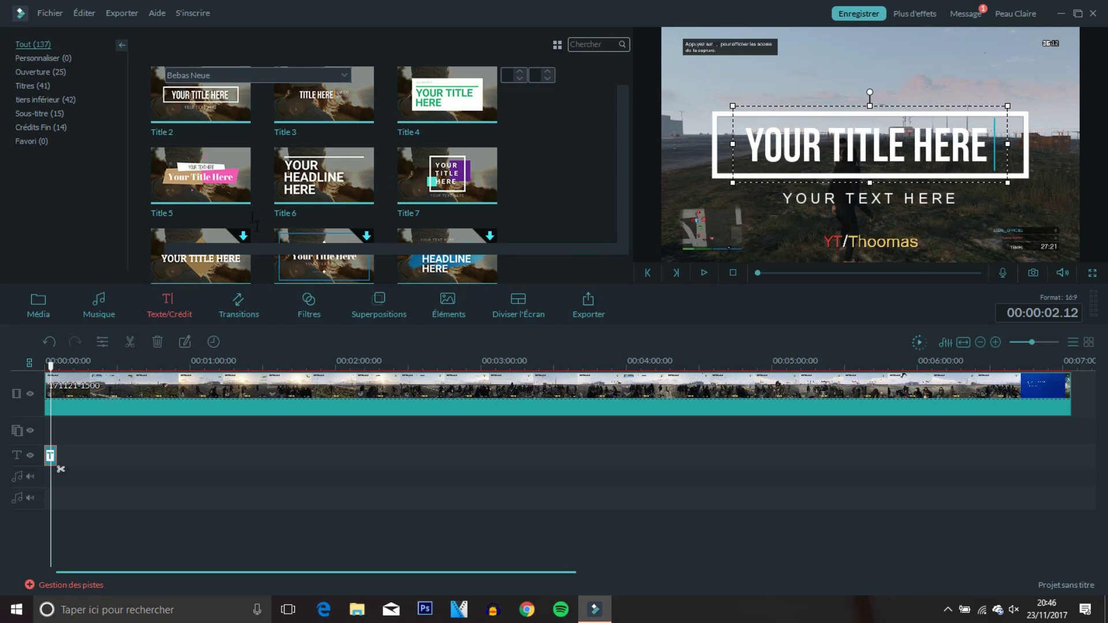
left_click_drag(265, 86, 171, 90)
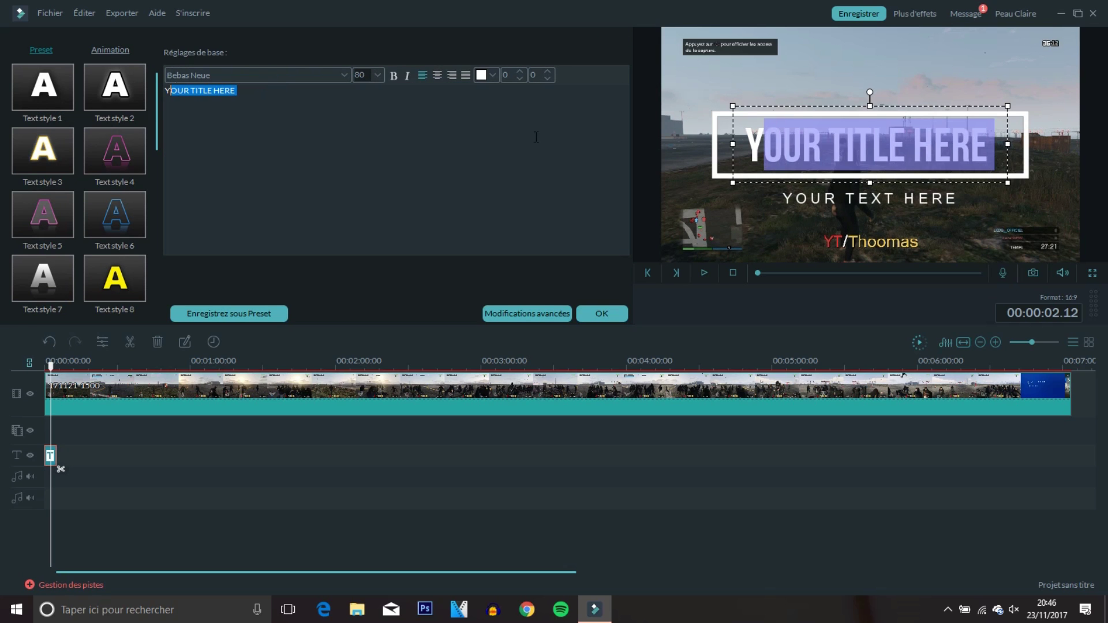
left_click(875, 198)
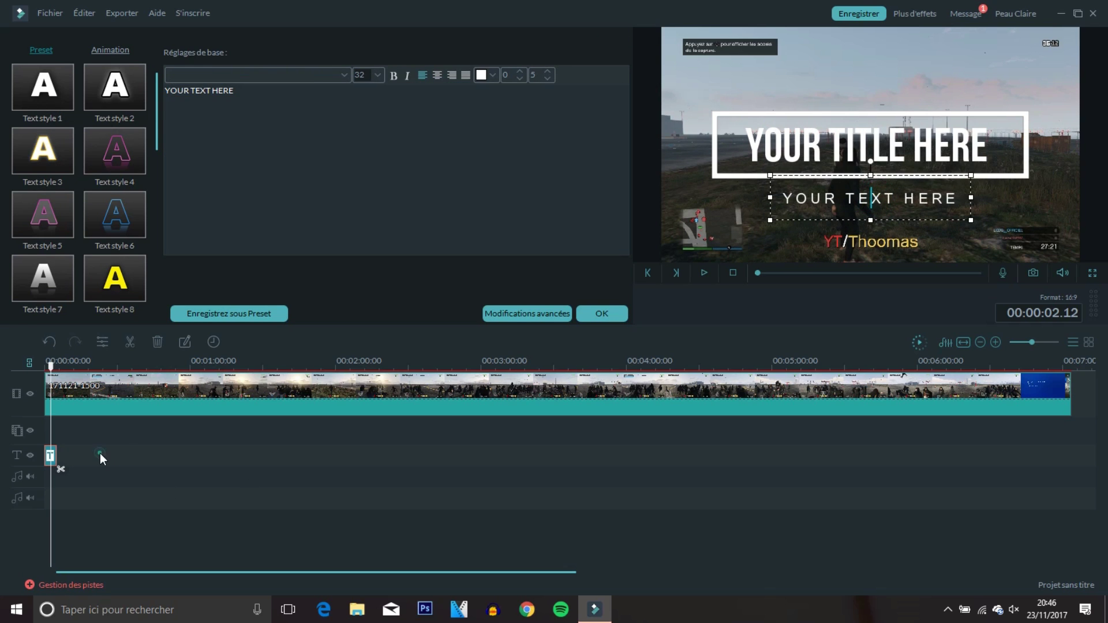
left_click(610, 313)
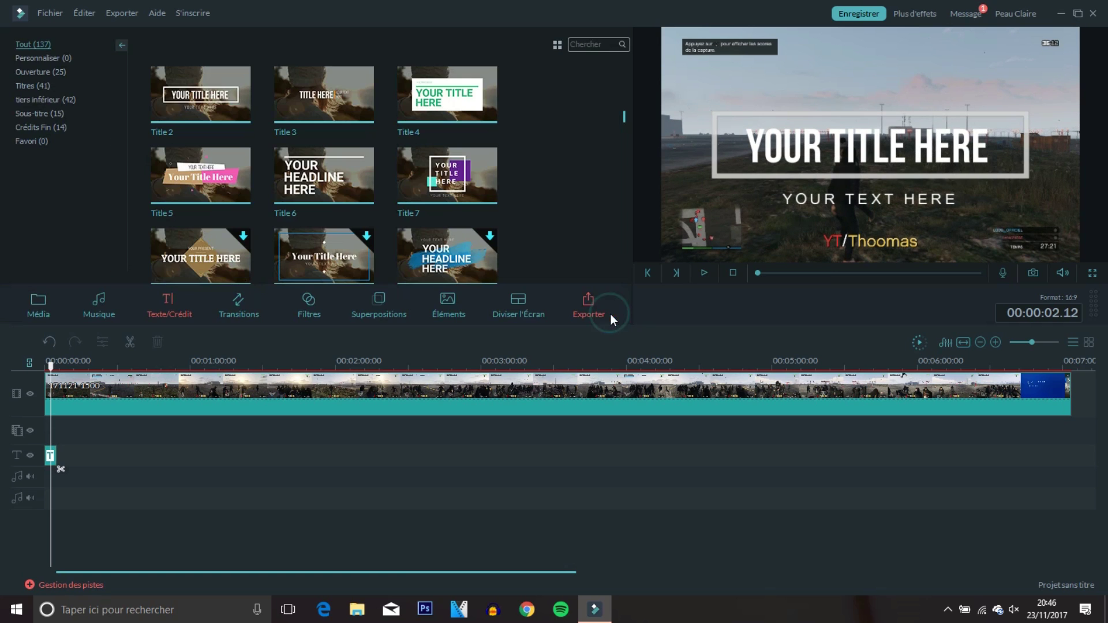
Look through the available transitions, filters and overlays, including the Image overlay category.
left_click(235, 305)
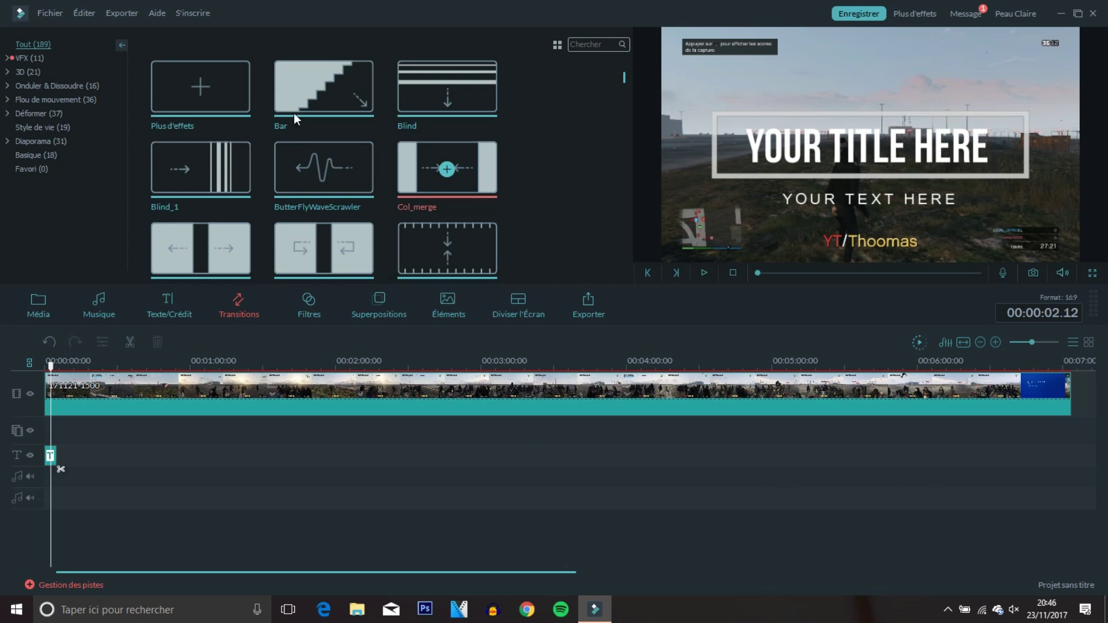
left_click(308, 312)
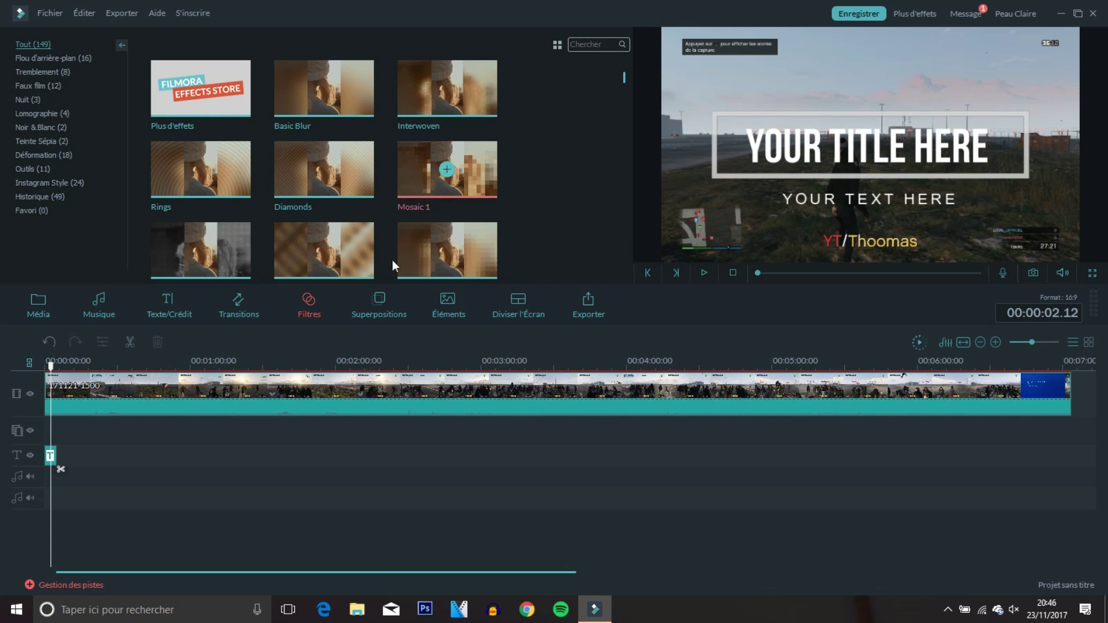
left_click(378, 298)
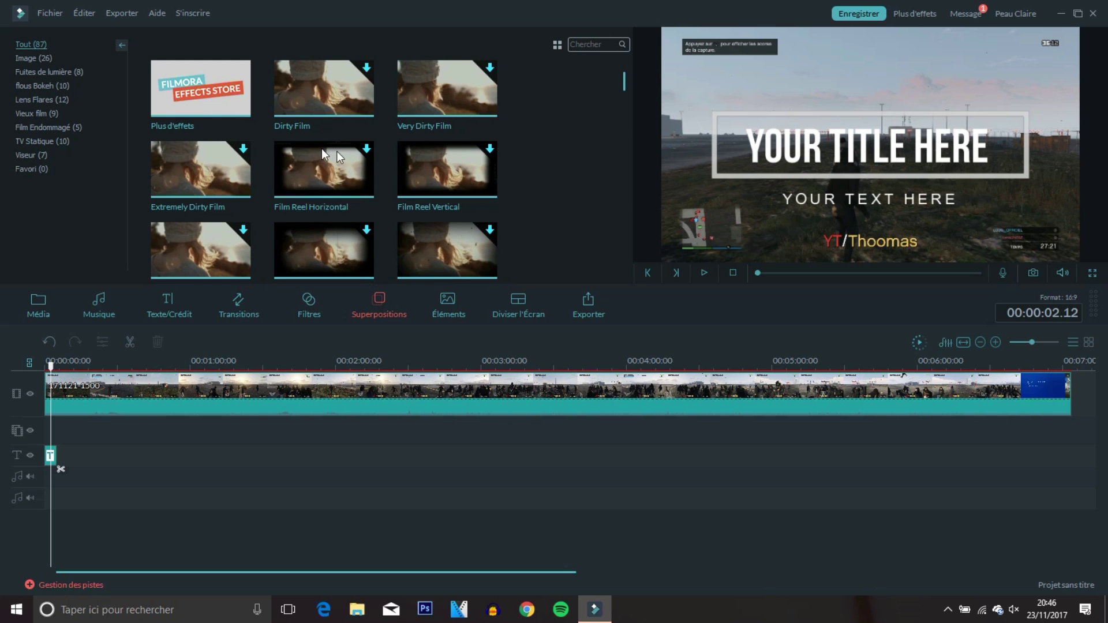
left_click(50, 61)
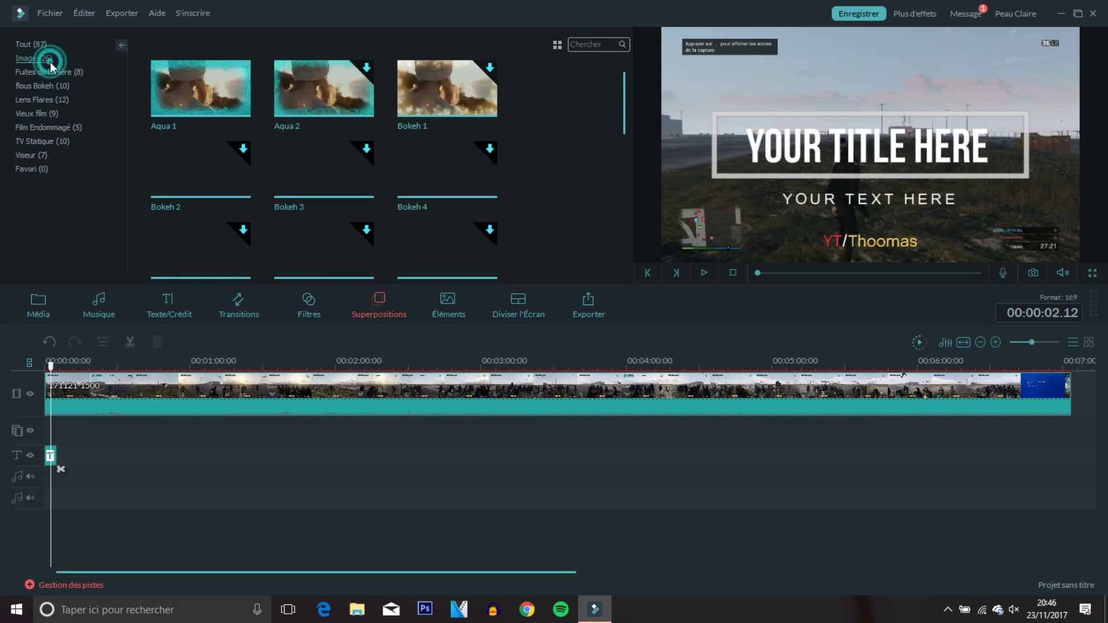
scroll(272, 261, "down", 5)
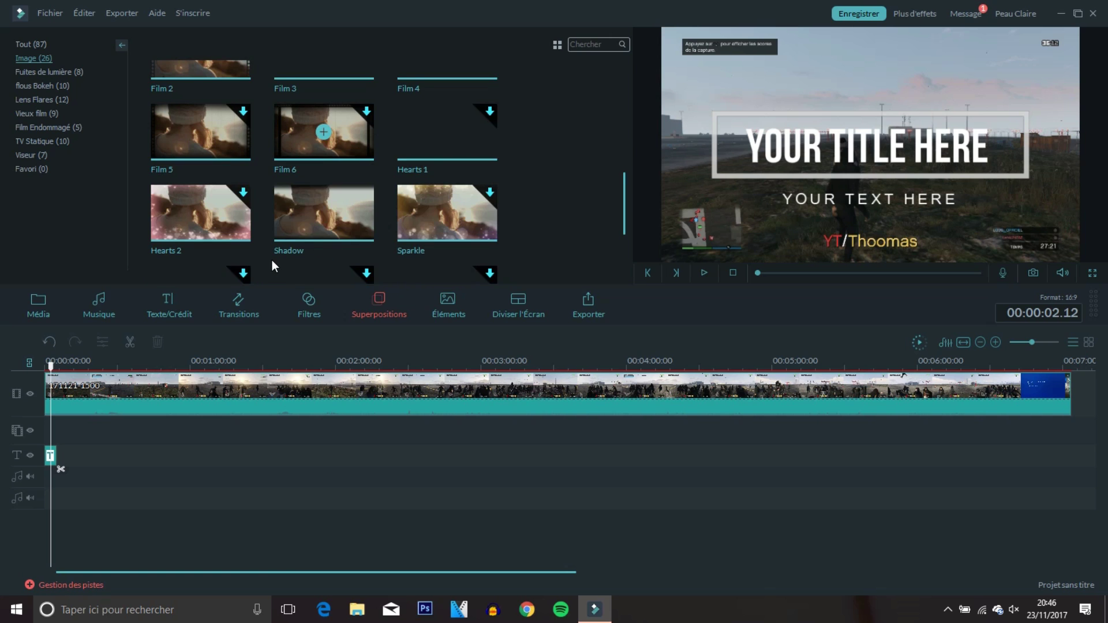
Examine the Éléments library category by category, from VFX through Didacticiel and WEB to Emoji.
left_click(442, 303)
left_click(23, 58)
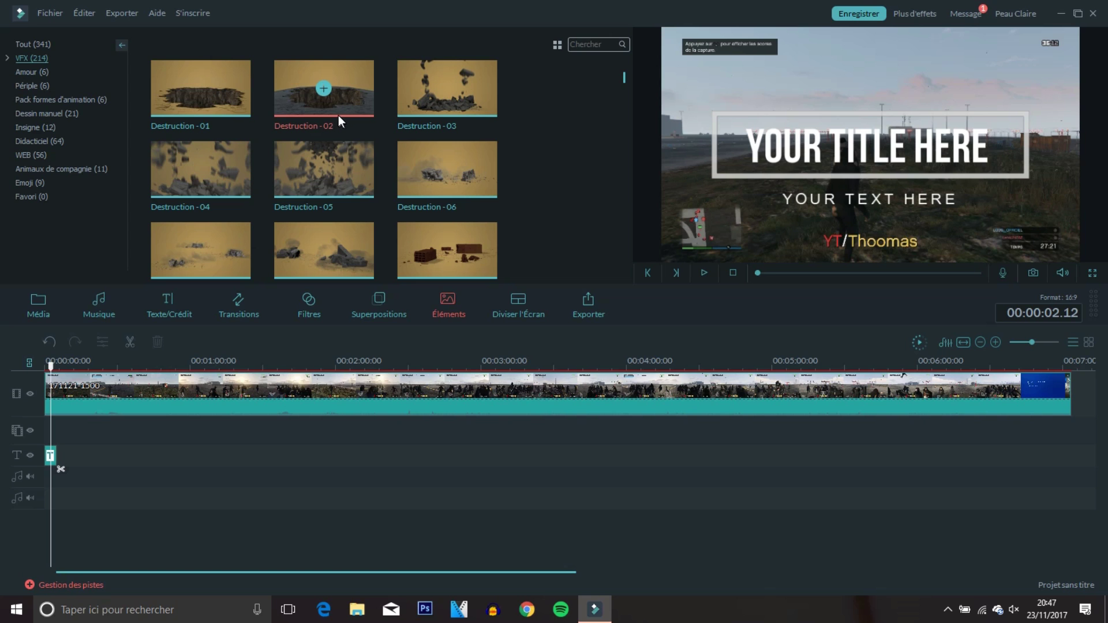
left_click(29, 71)
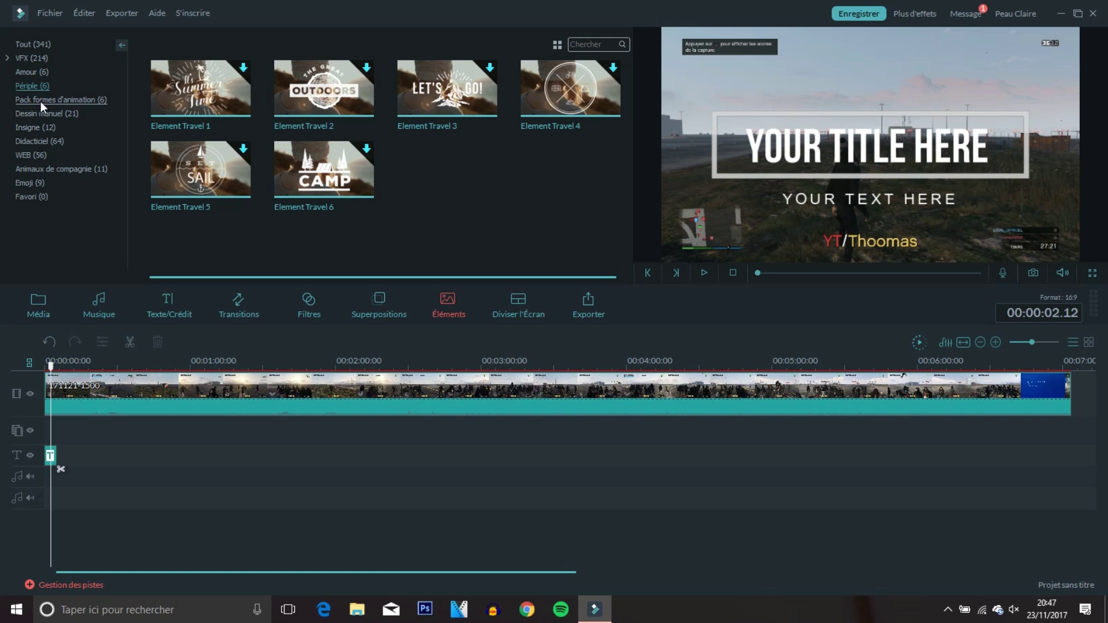
left_click(41, 101)
left_click(49, 113)
left_click(56, 142)
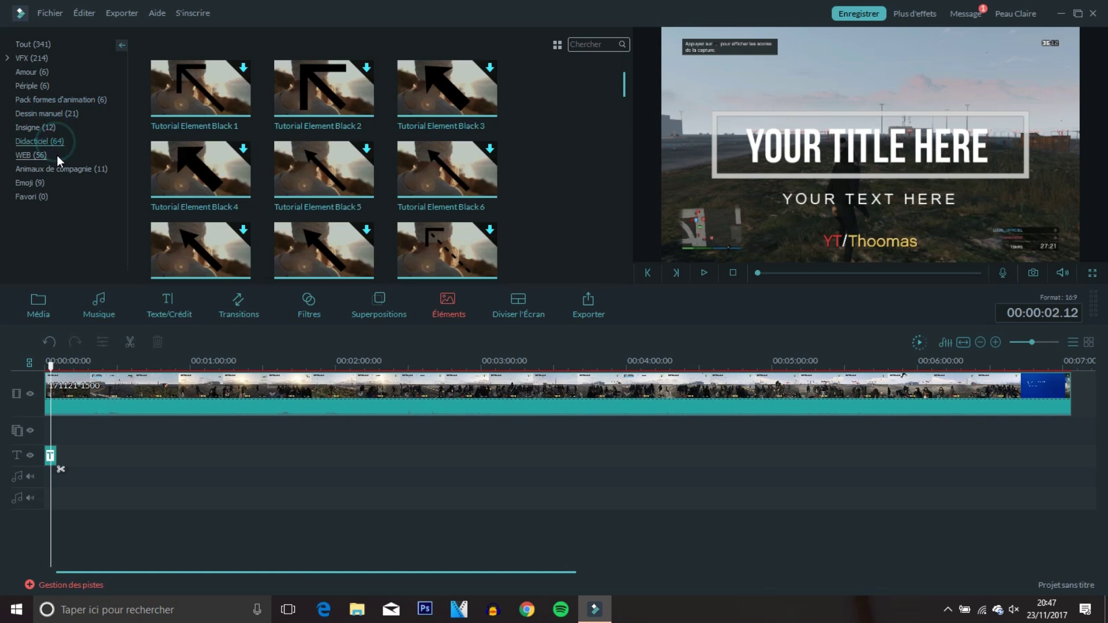
left_click(57, 155)
left_click(55, 173)
left_click(50, 187)
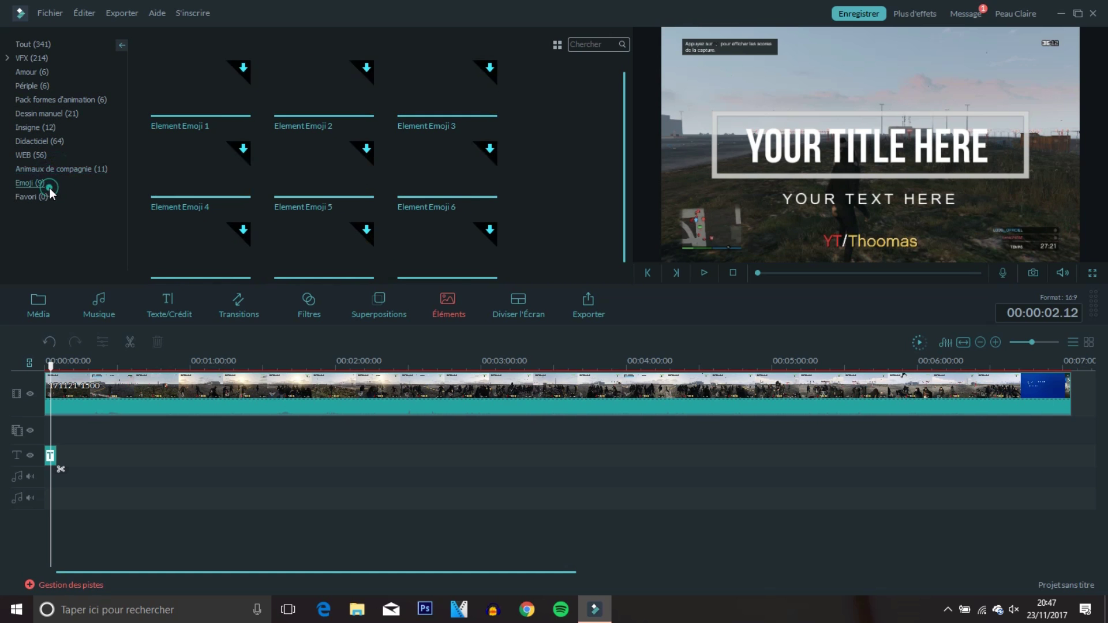
scroll(174, 161, "down", 1)
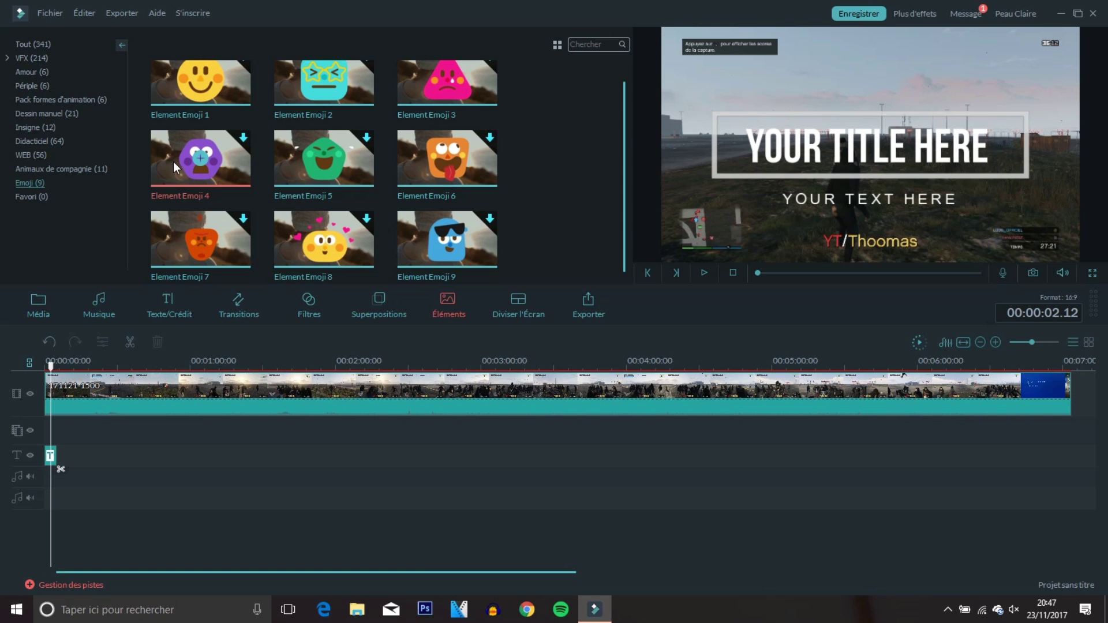
scroll(220, 190, "up", 1)
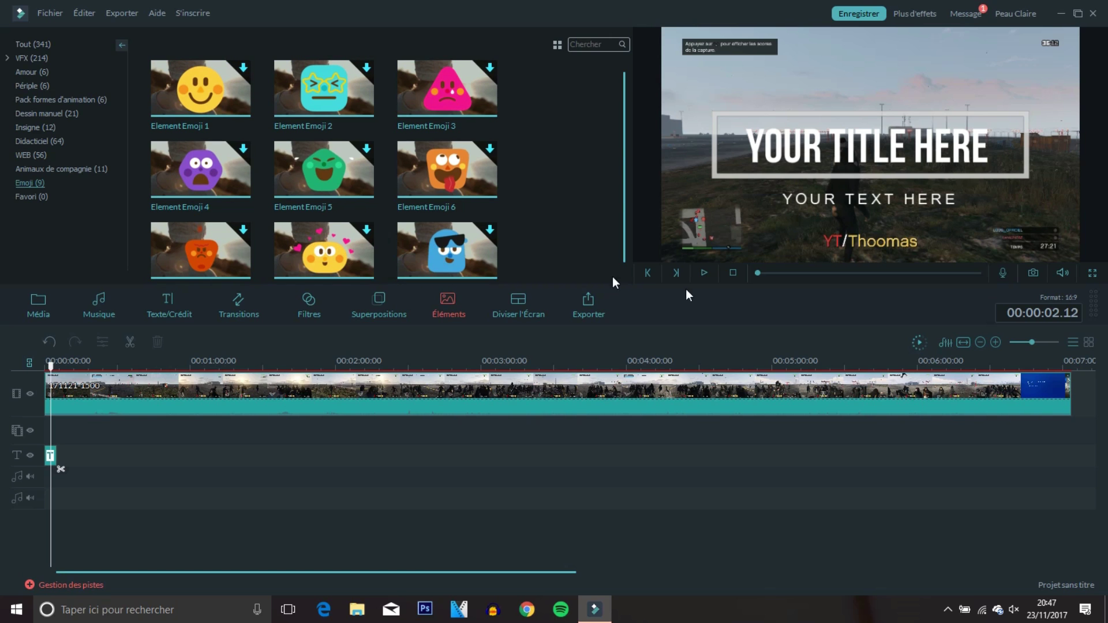
Try to preview the emoji element with floating hearts, and cancel its download.
left_click(323, 251)
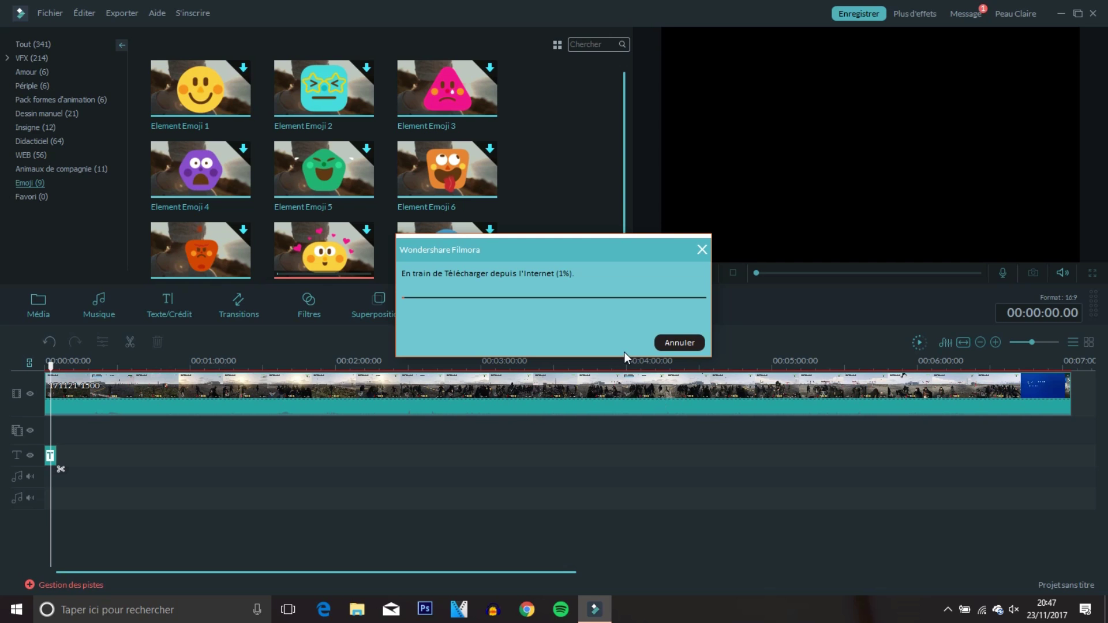
left_click(679, 343)
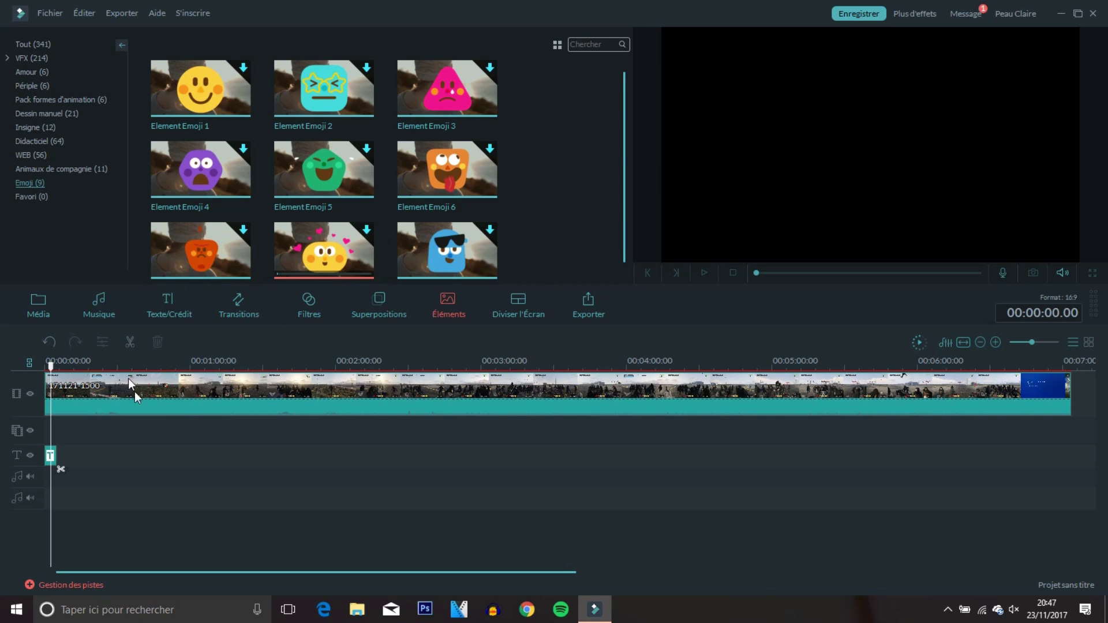
left_click(176, 385)
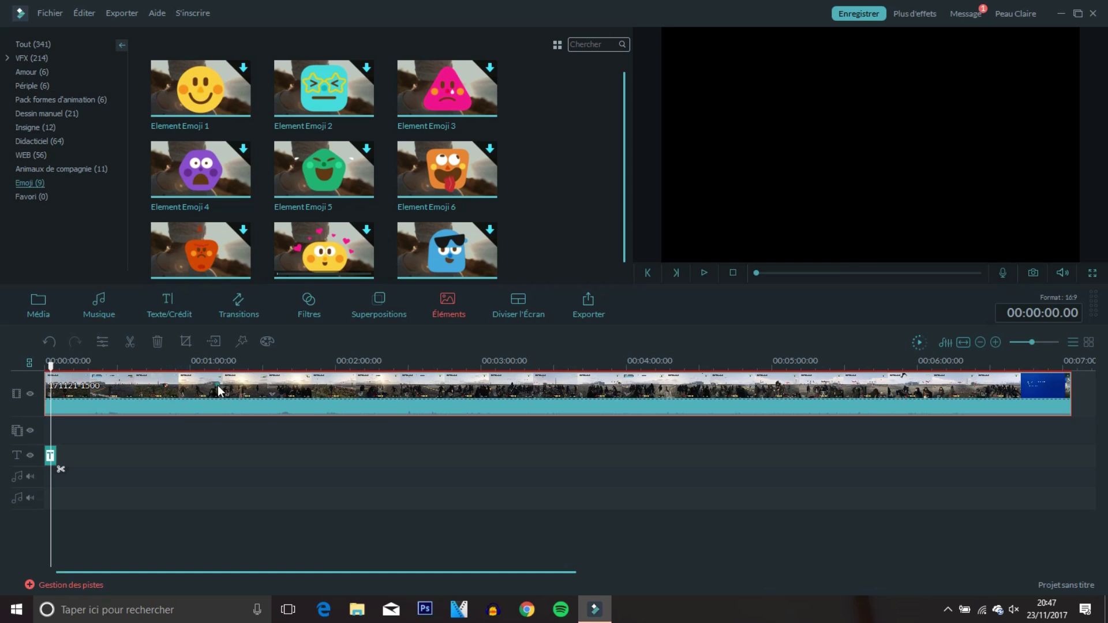
right_click(212, 382)
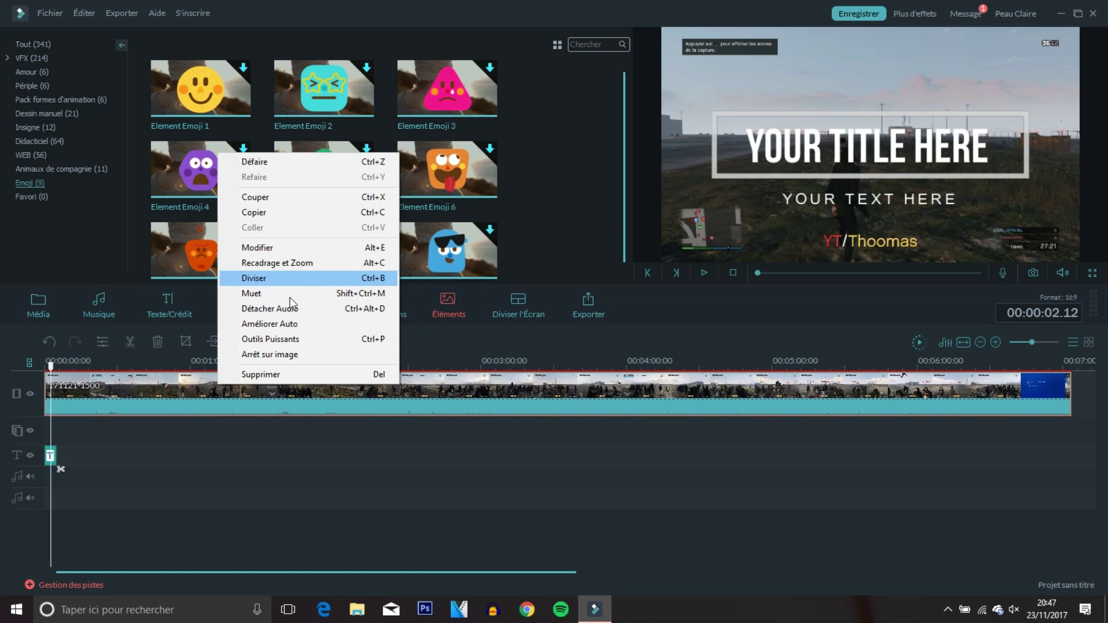
left_click(307, 310)
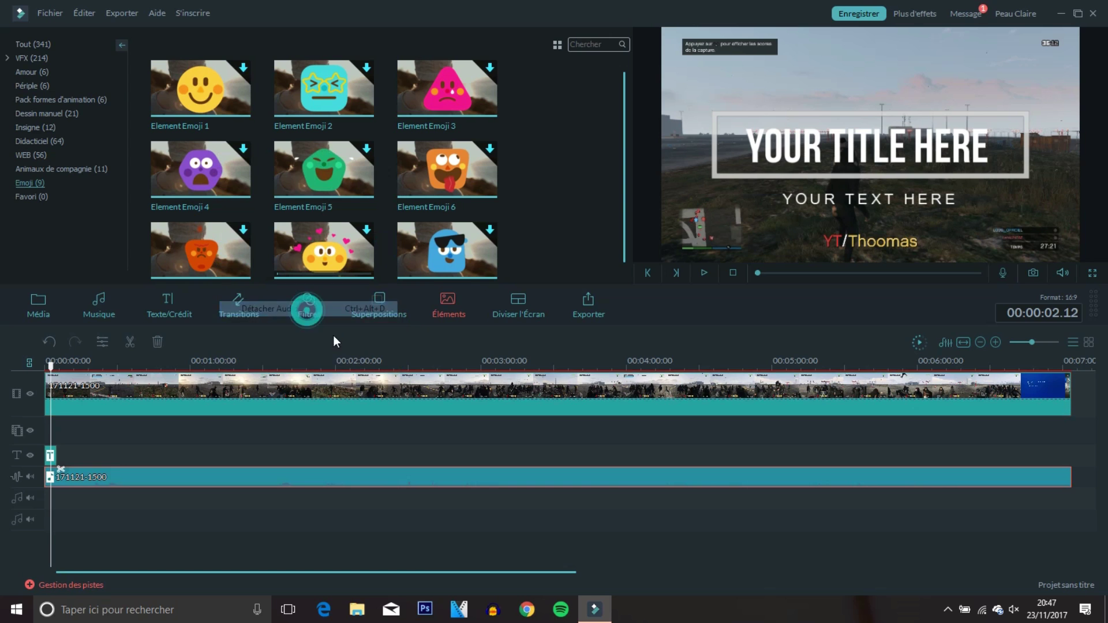
Open the detached audio clip's settings, examine the volume control, and close them.
double_click(132, 480)
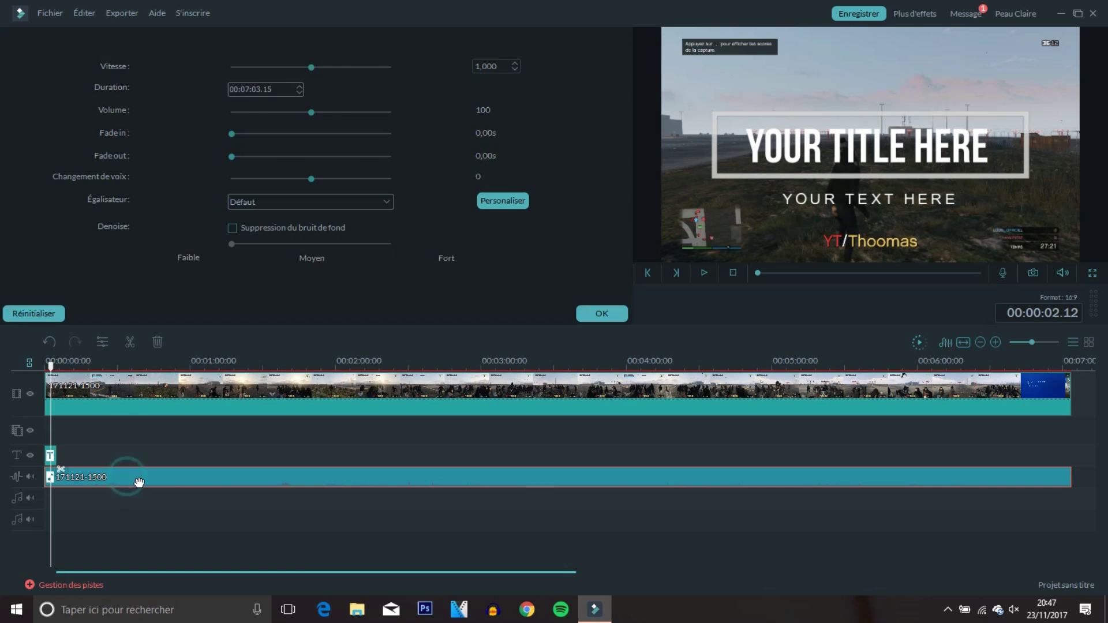
mouse_move(310, 113)
left_mouse_down()
mouse_move(257, 113)
mouse_move(422, 96)
mouse_move(312, 116)
left_mouse_up()
left_click(612, 316)
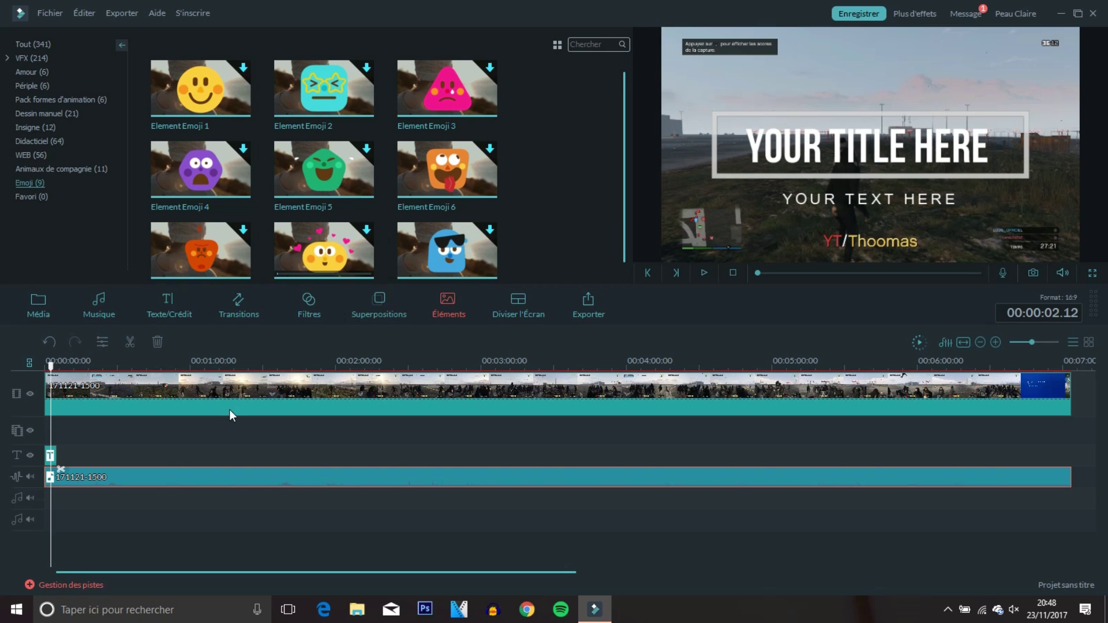
Open the gameplay video clip for editing, inspect its rotation, colour and speed settings, and close them.
right_click(214, 384)
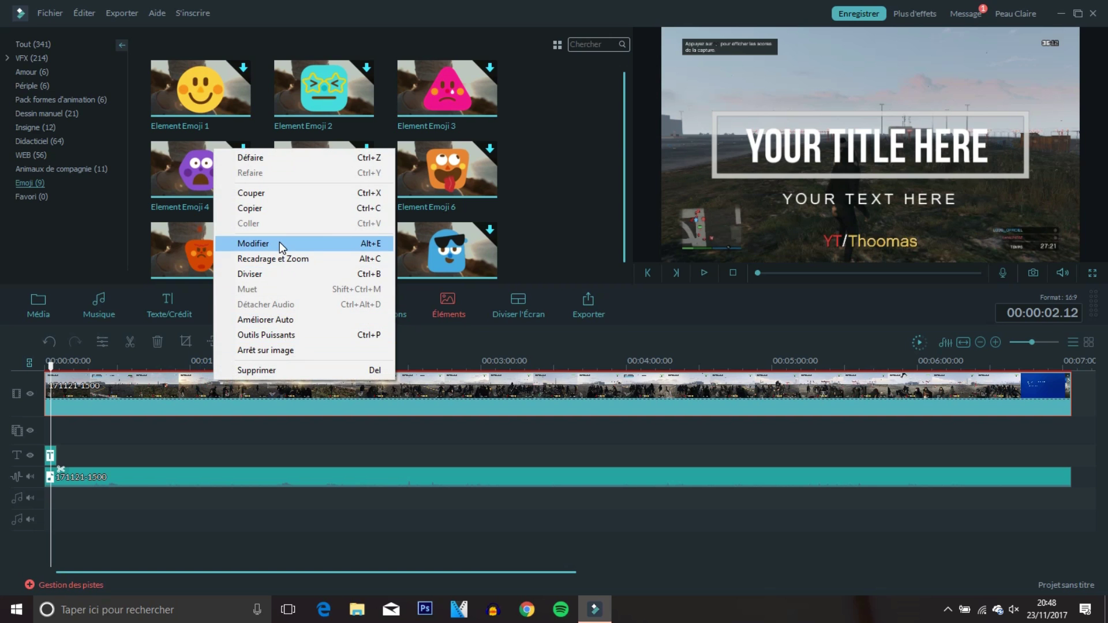
left_click(279, 243)
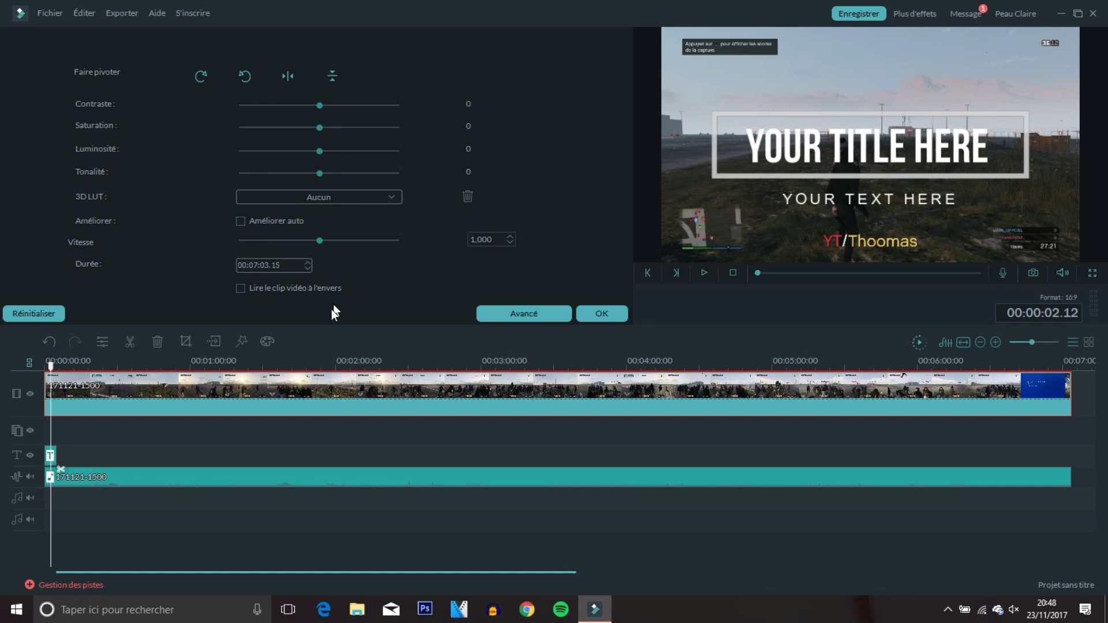
left_click(600, 313)
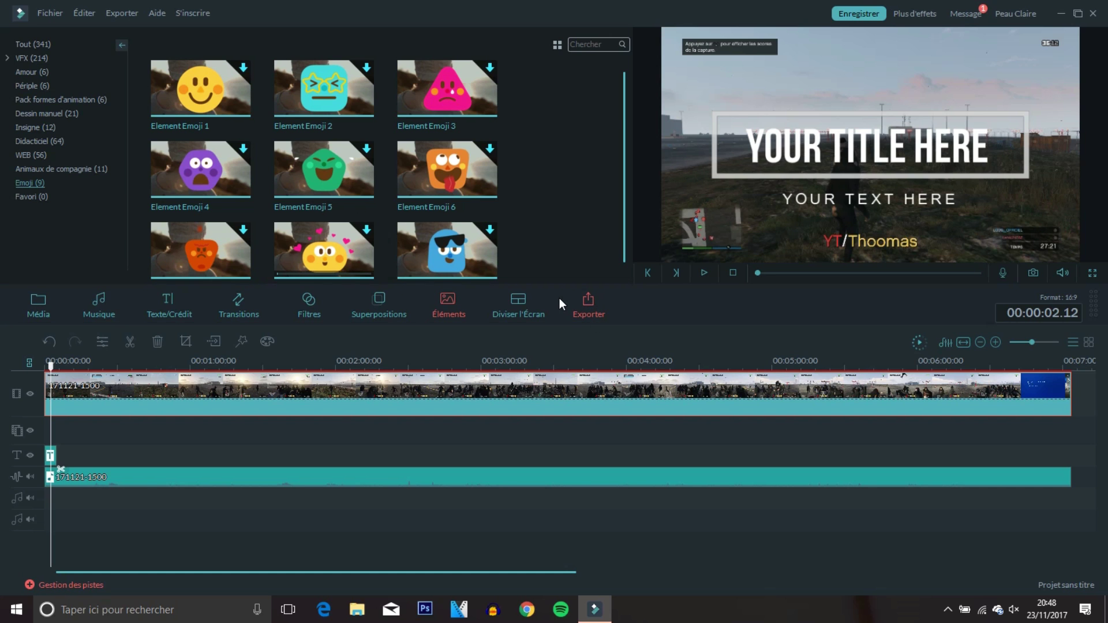
Look over the WEB elements again, and return through the overlays to the filter library.
left_click(53, 155)
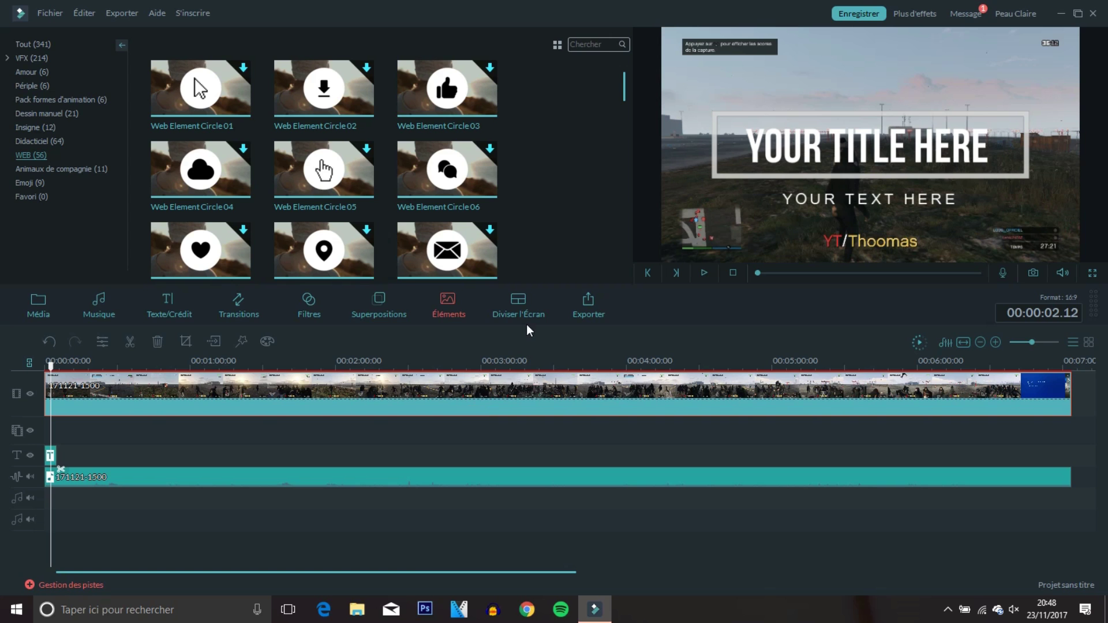
left_click(369, 301)
left_click(323, 304)
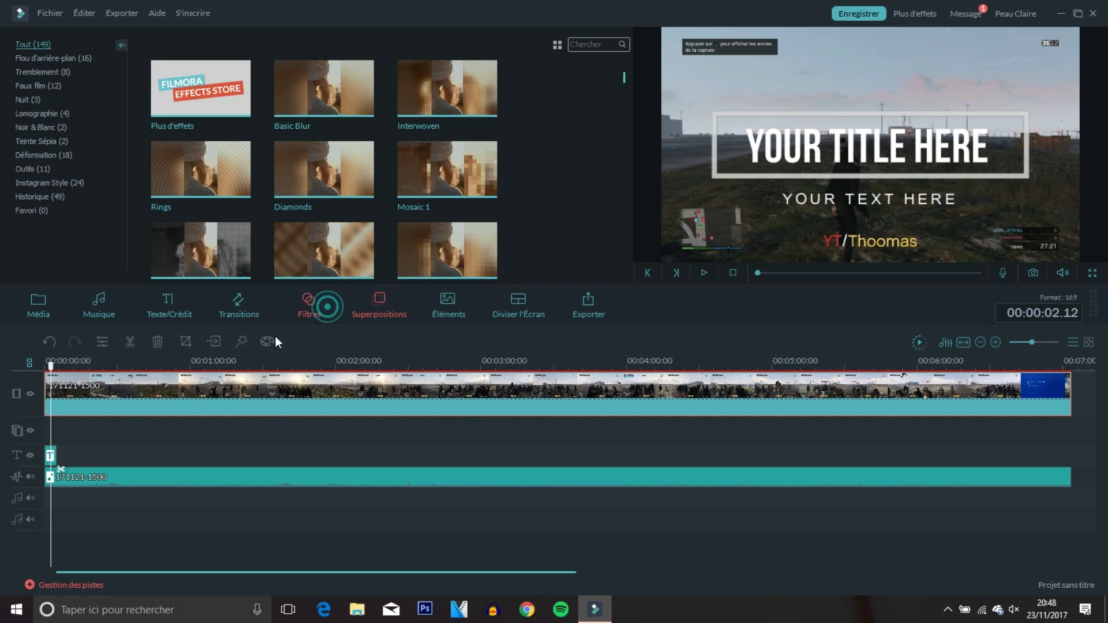
Inspect the Outils Puissants options for the gameplay clip, cancel them, and minimize the editor to show the desktop.
left_click(241, 342)
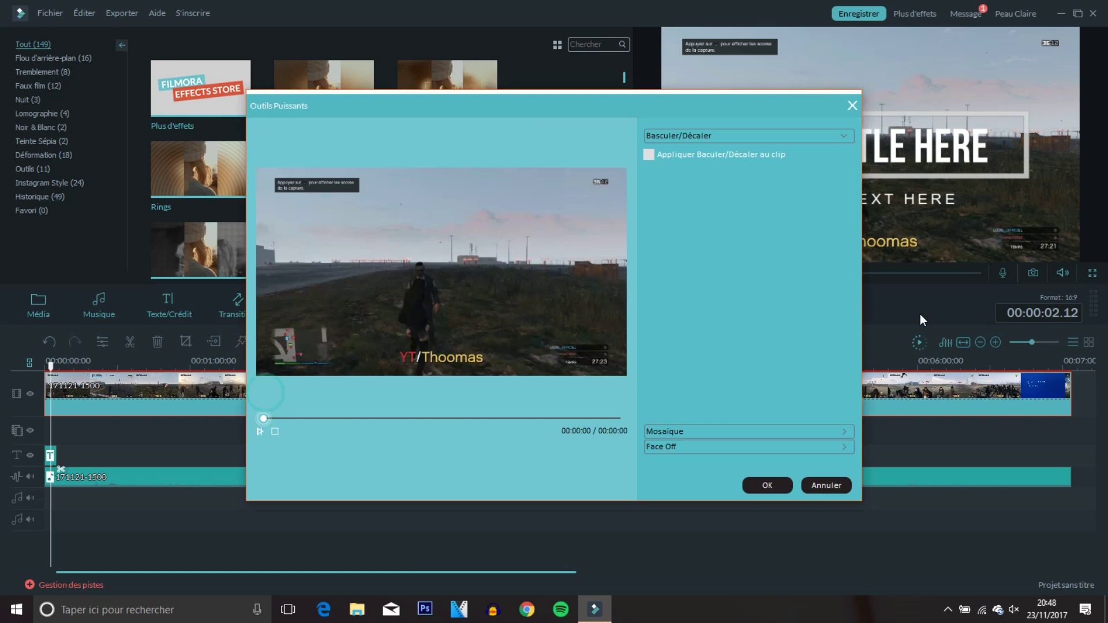
left_click(827, 485)
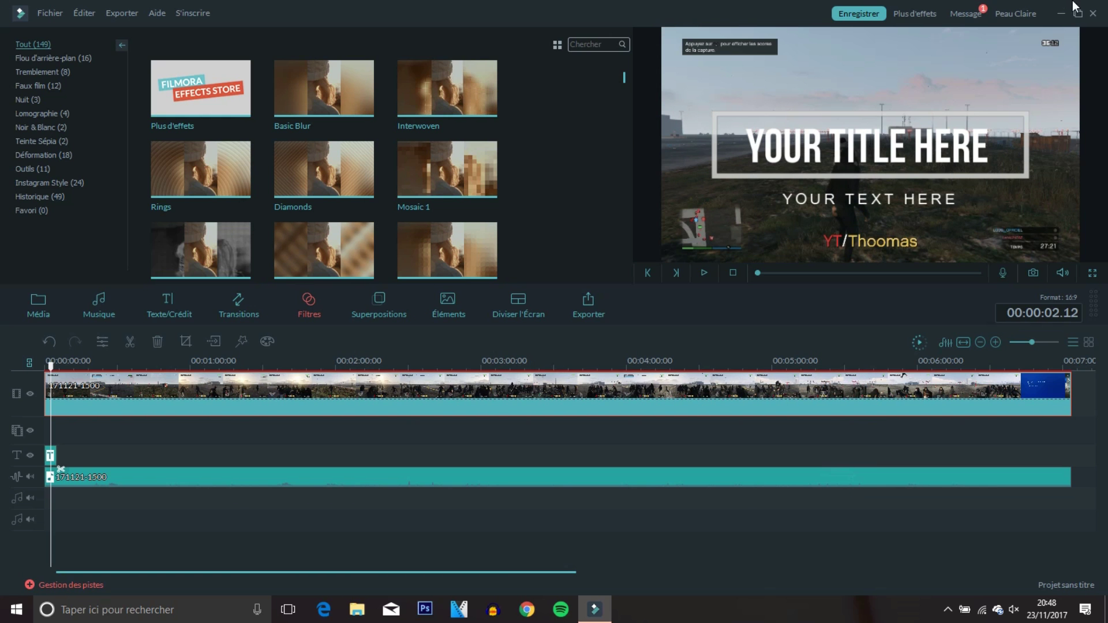
left_click(1065, 18)
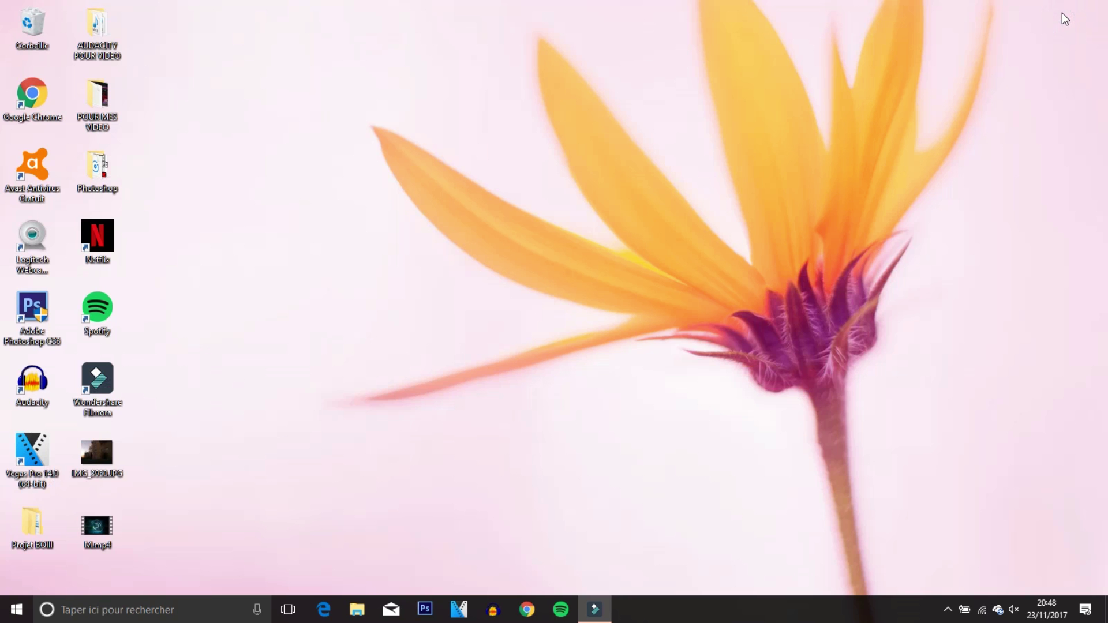